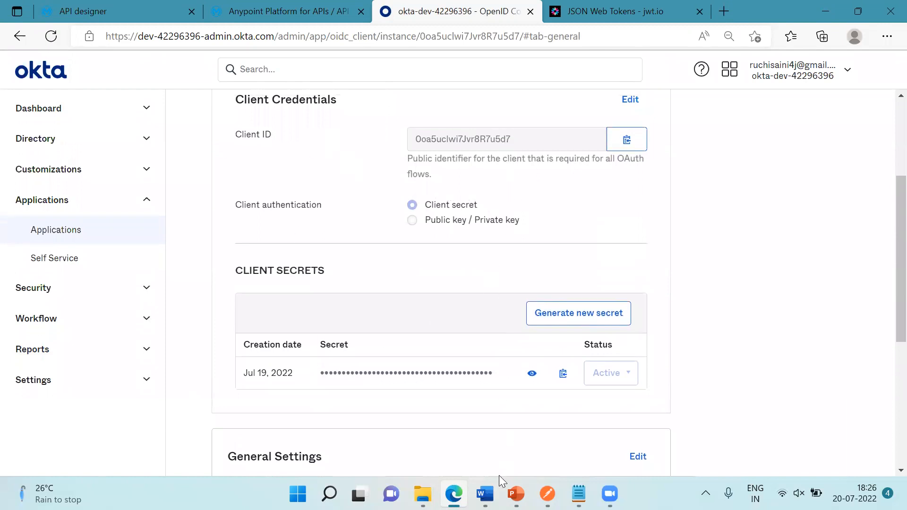
- Switch to the client-details Word document and review the saved client ID, client secret and token endpoint entries
{"action": "left_click", "coordinate": [485, 493]}
{"action": "scroll", "coordinate": [386, 208], "scroll_direction": "up", "scroll_amount": 3}
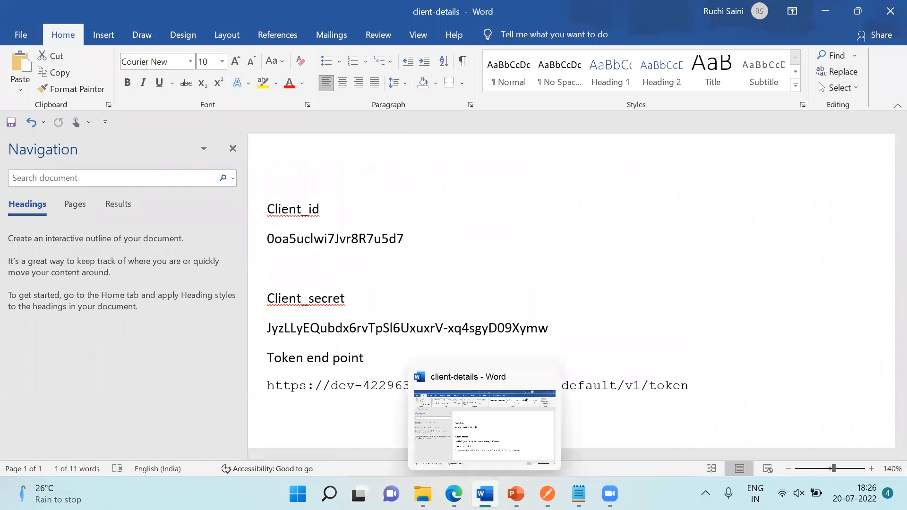
{"action": "left_click", "coordinate": [485, 494]}
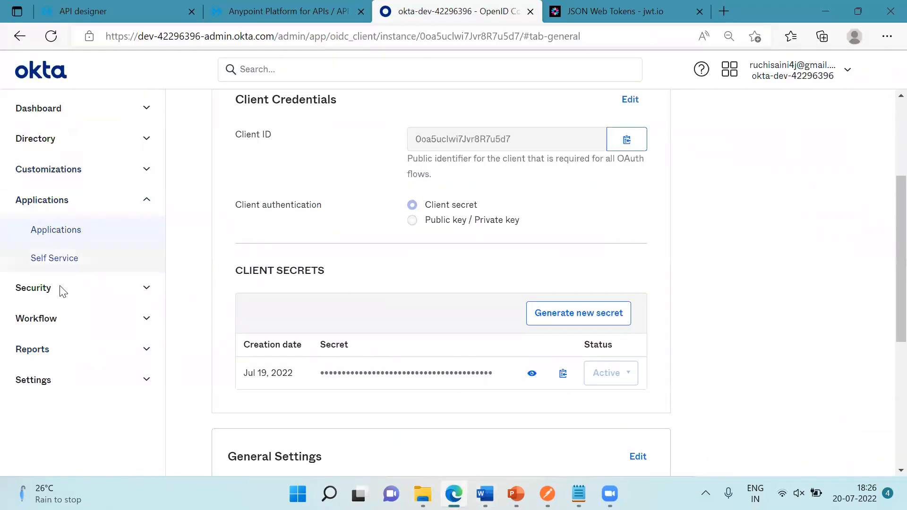
- Return to the Okta admin console and open the default authorization server from the API security settings
{"action": "left_click", "coordinate": [36, 288]}
{"action": "scroll", "coordinate": [51, 286], "scroll_direction": "down", "scroll_amount": 3}
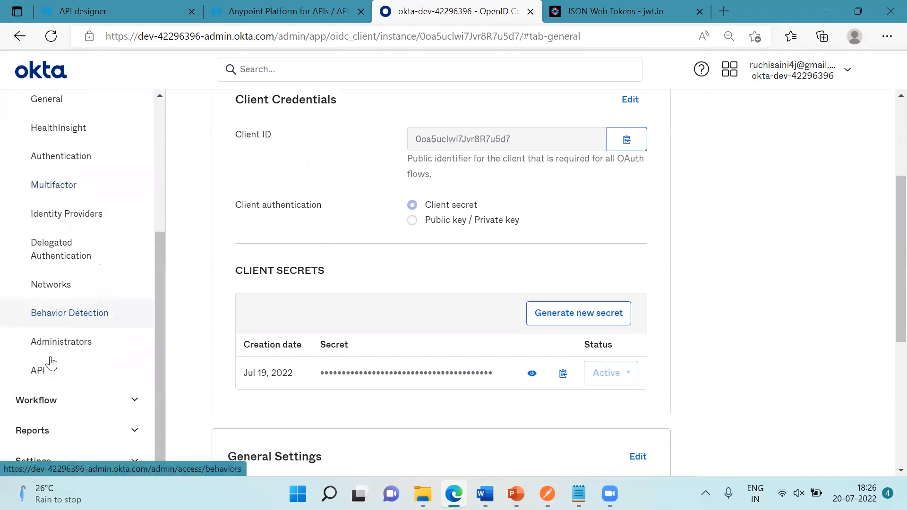
{"action": "left_click", "coordinate": [42, 372]}
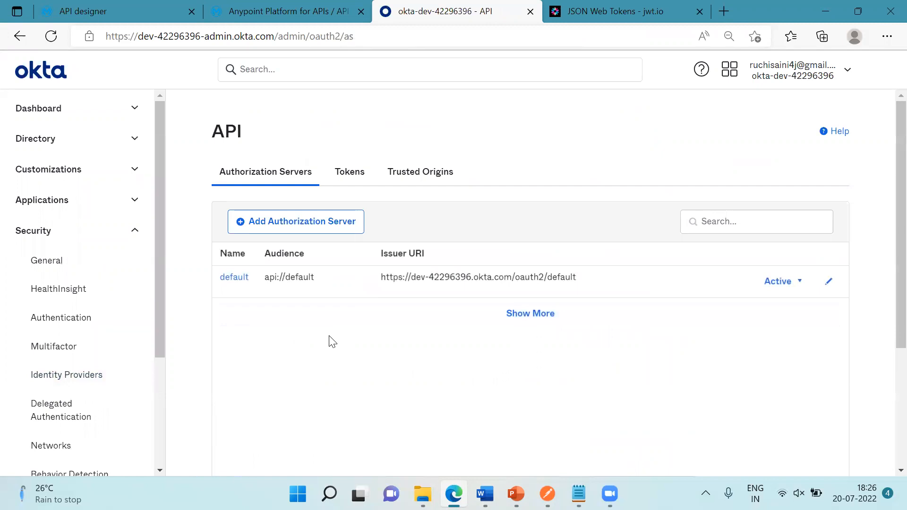
{"action": "left_click", "coordinate": [238, 277]}
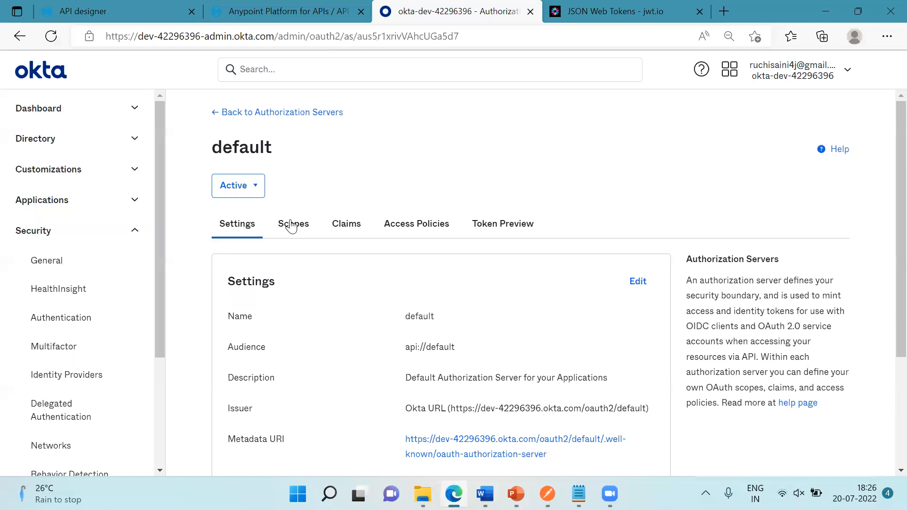
- Review the default authorization server's scopes and its general settings, including the issuer and metadata URI
{"action": "left_click", "coordinate": [291, 226]}
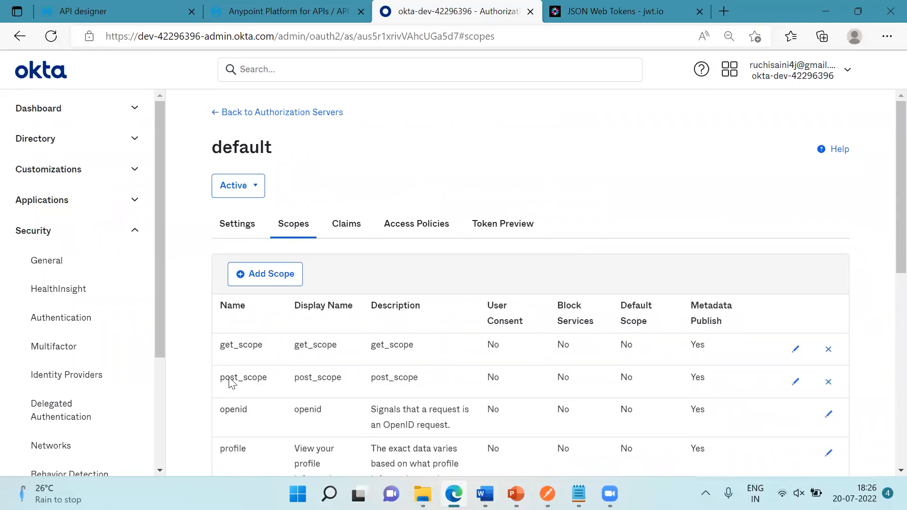
{"action": "left_click", "coordinate": [240, 225]}
{"action": "scroll", "coordinate": [316, 276], "scroll_direction": "down", "scroll_amount": 1}
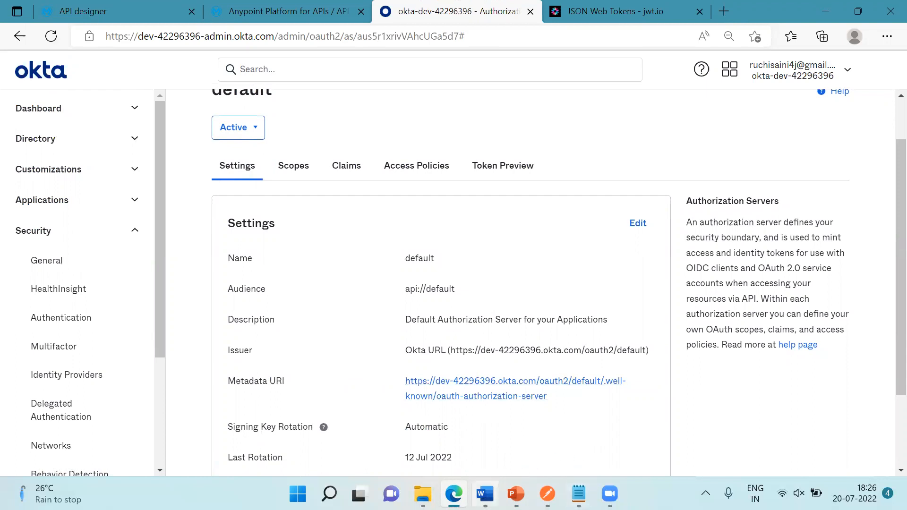
- Check the token endpoint URL recorded in the client-details Word document
{"action": "left_click", "coordinate": [485, 494]}
{"action": "scroll", "coordinate": [478, 345], "scroll_direction": "down", "scroll_amount": 6}
{"action": "scroll", "coordinate": [479, 345], "scroll_direction": "up", "scroll_amount": 5}
{"action": "scroll", "coordinate": [478, 345], "scroll_direction": "up", "scroll_amount": 3}
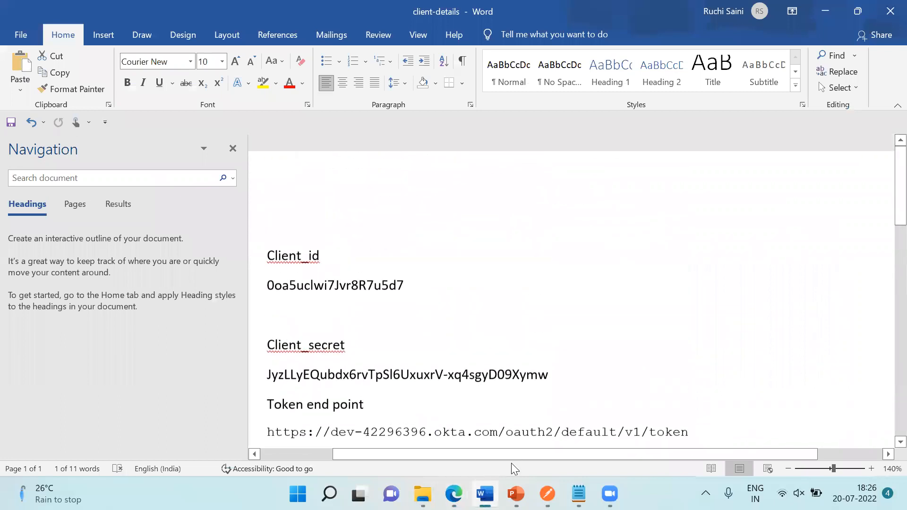
- Return to the browser and review the /companies resource of rankingapi.raml in API designer
{"action": "left_click", "coordinate": [453, 493]}
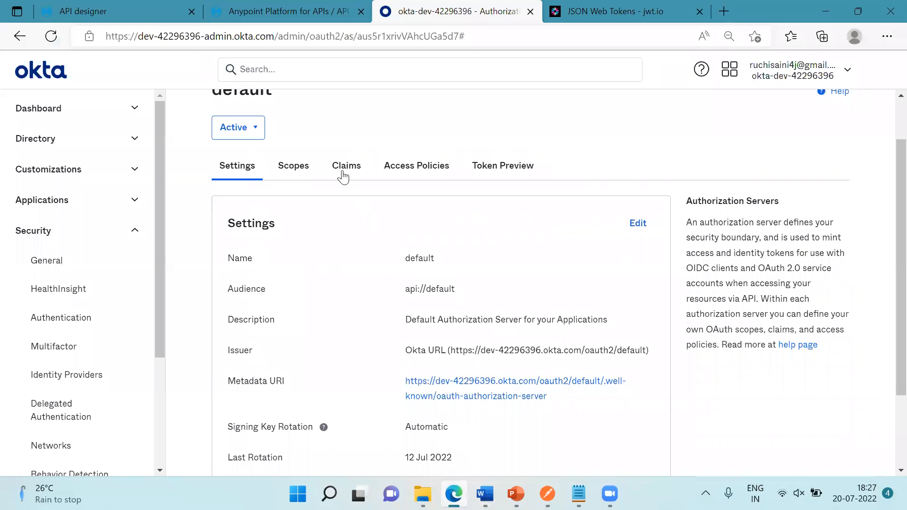
{"action": "left_click", "coordinate": [126, 13]}
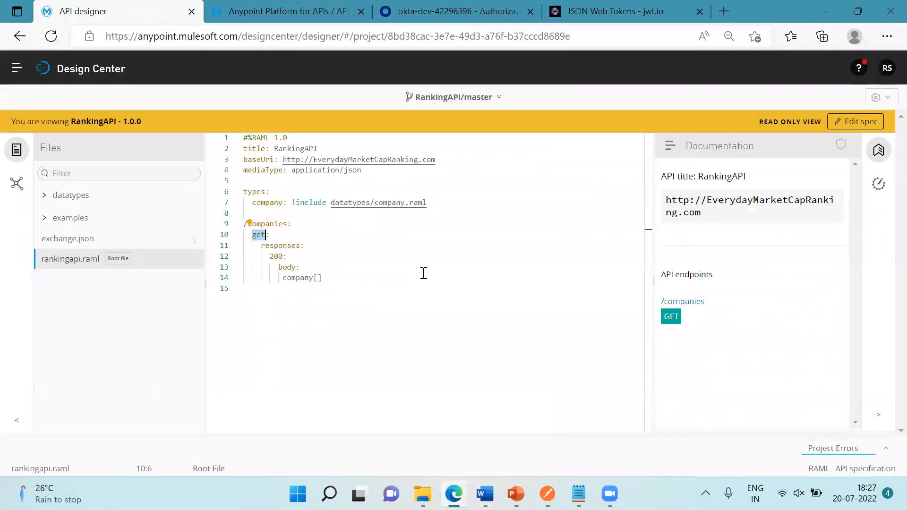
{"action": "left_click", "coordinate": [517, 241]}
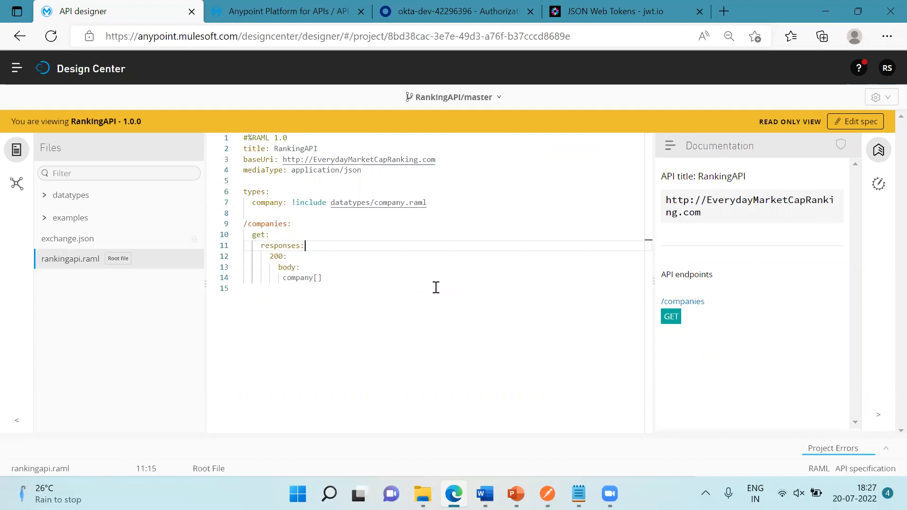
- Open RankingAPI in API Manager and check which policies are applied to it
{"action": "left_click", "coordinate": [260, 27]}
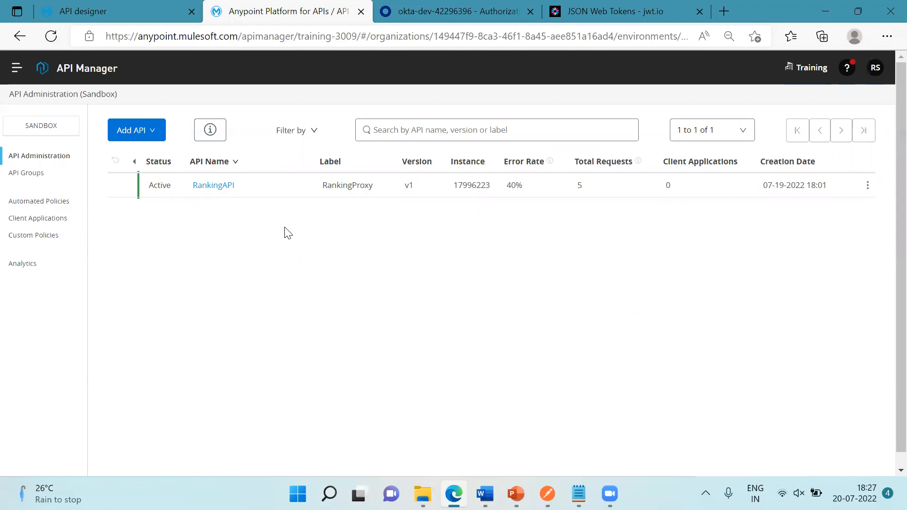
{"action": "left_click", "coordinate": [212, 185]}
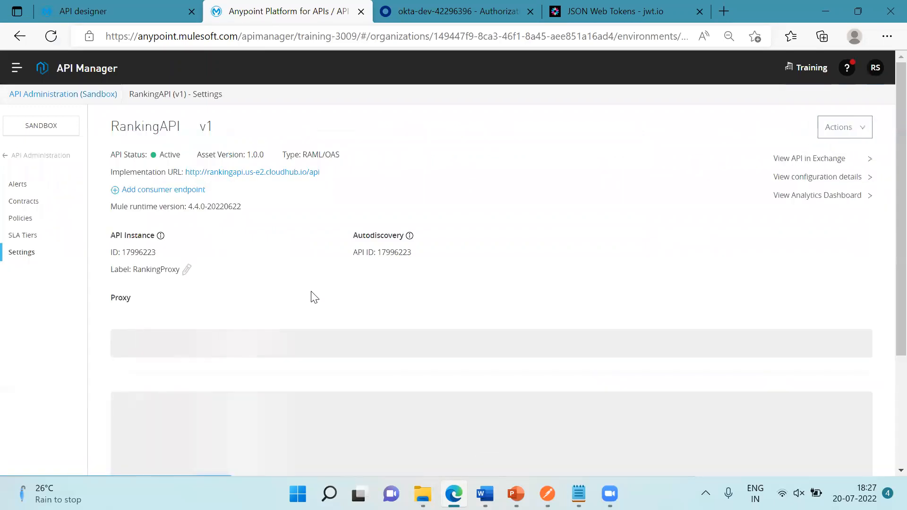
{"action": "left_click", "coordinate": [21, 220]}
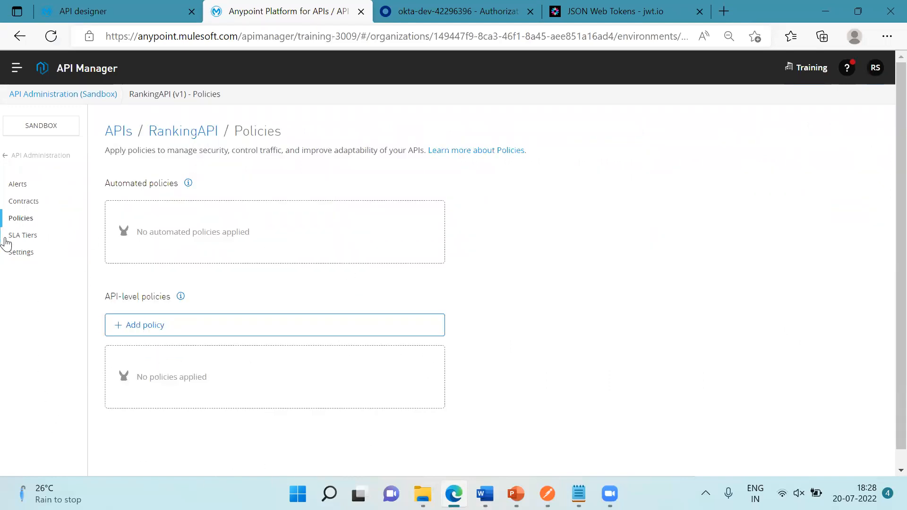
- Copy the proxy URL from RankingAPI's settings
{"action": "left_click", "coordinate": [17, 255]}
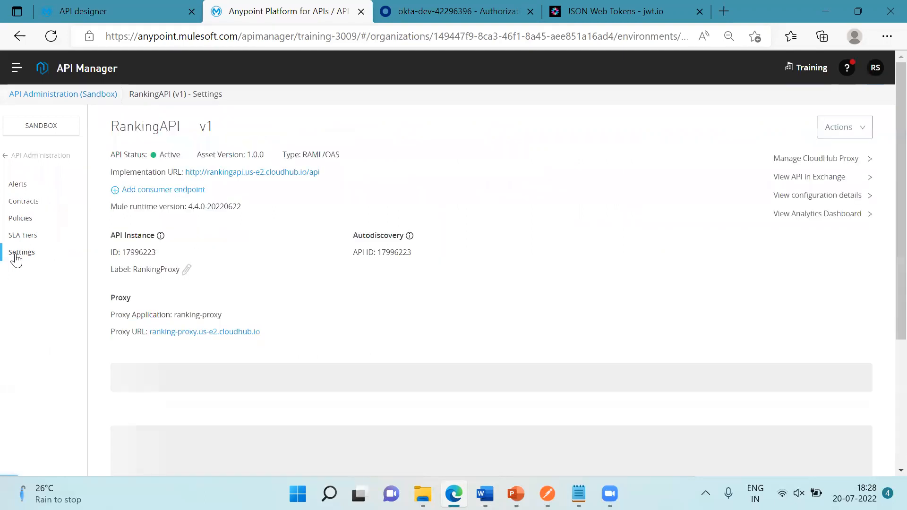
{"action": "left_click_drag", "start_coordinate": [261, 332], "coordinate": [148, 334]}
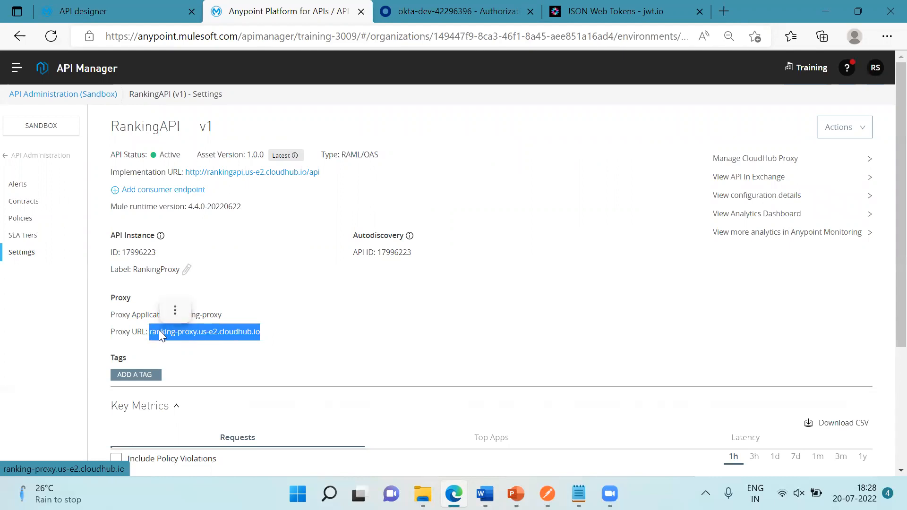
{"action": "right_click", "coordinate": [160, 331]}
{"action": "left_click", "coordinate": [214, 157]}
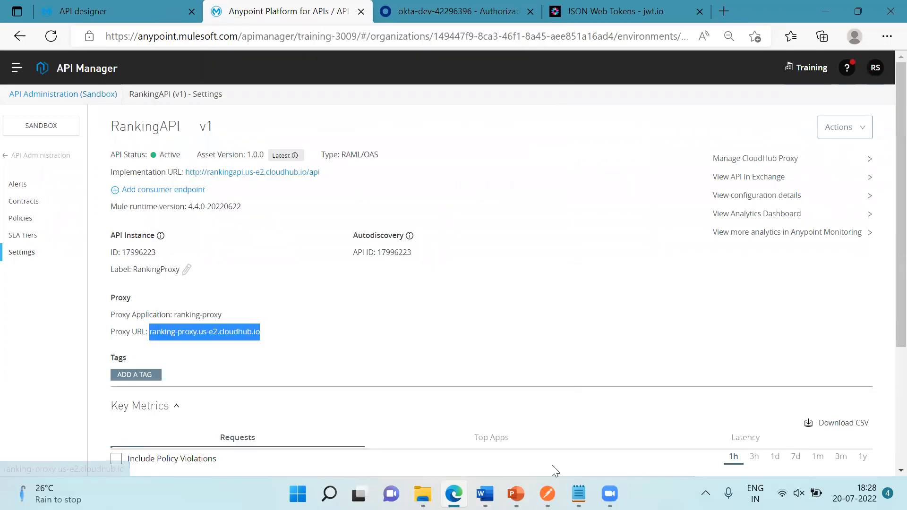
{"action": "left_click", "coordinate": [548, 494]}
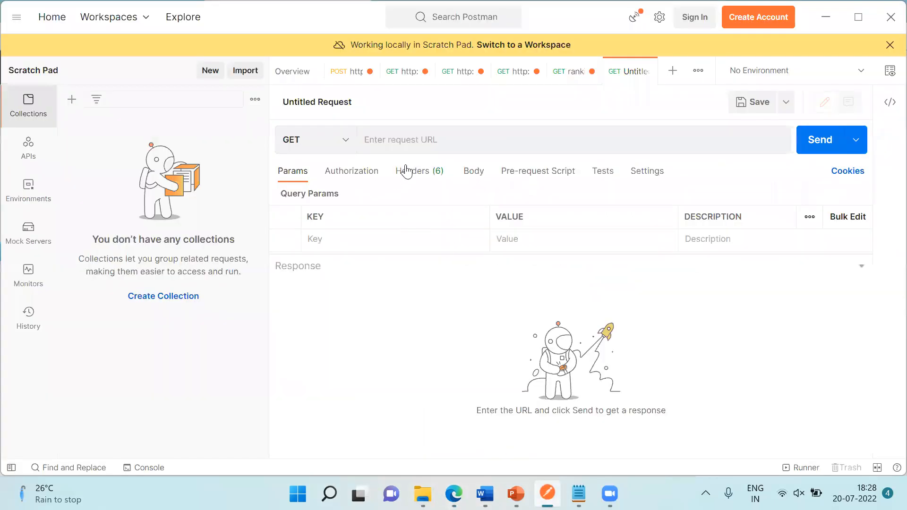
{"action": "left_click", "coordinate": [409, 139]}
{"action": "key", "text": "ctrl+v"}
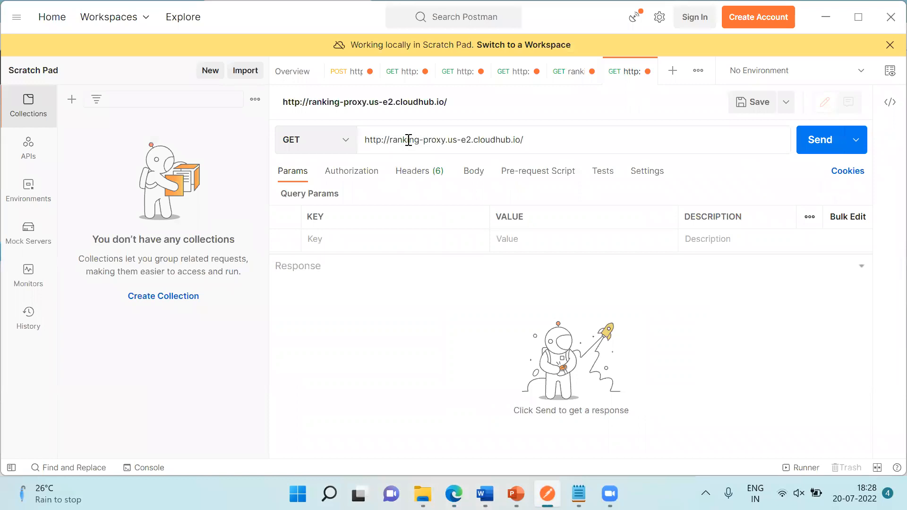
{"action": "type", "text": "proxy/companies"}
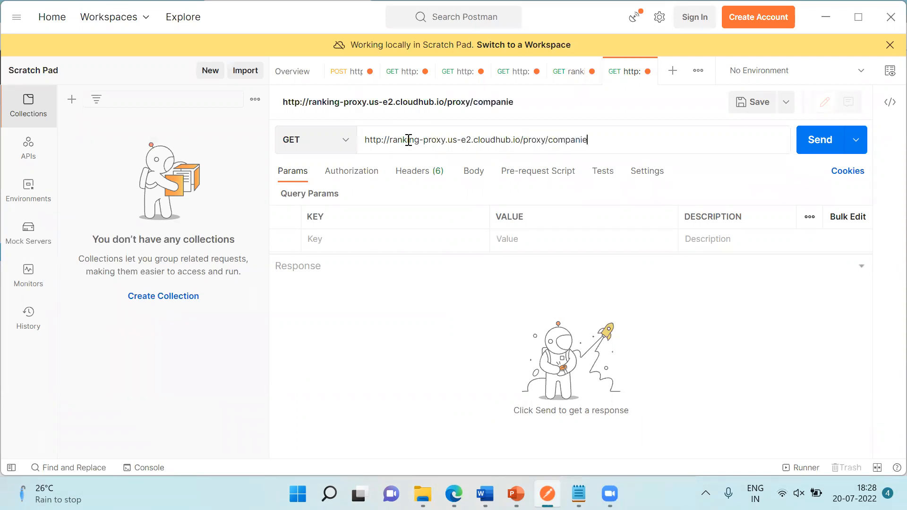
{"action": "key", "text": "Return"}
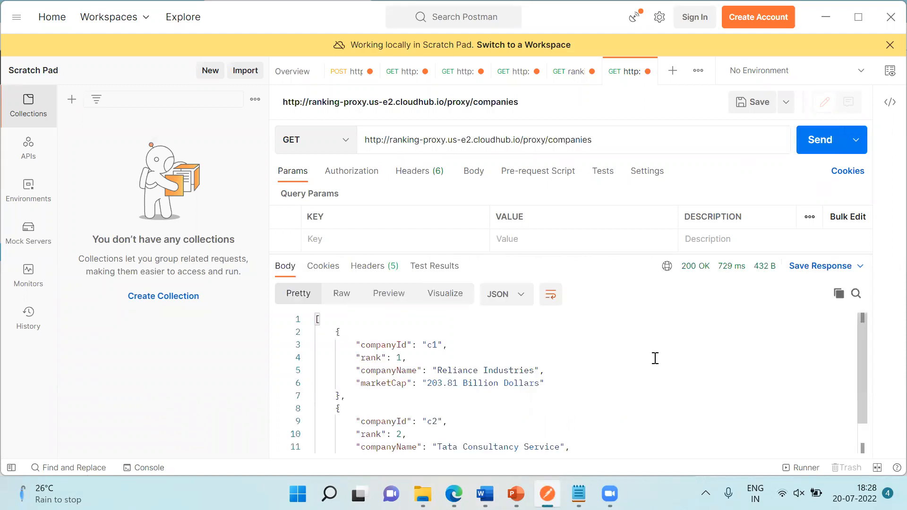
{"action": "scroll", "coordinate": [556, 369], "scroll_direction": "down", "scroll_amount": 1}
{"action": "scroll", "coordinate": [469, 378], "scroll_direction": "up", "scroll_amount": 1}
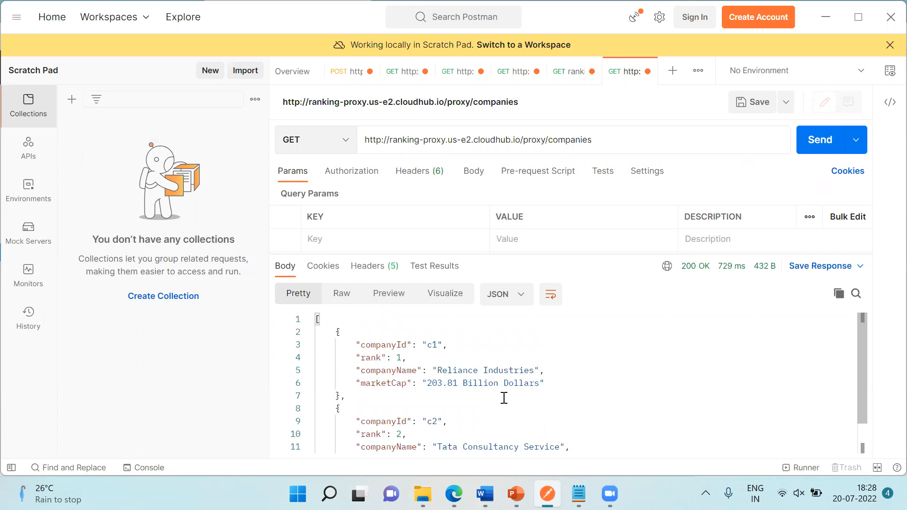
{"action": "scroll", "coordinate": [503, 397], "scroll_direction": "down", "scroll_amount": 1}
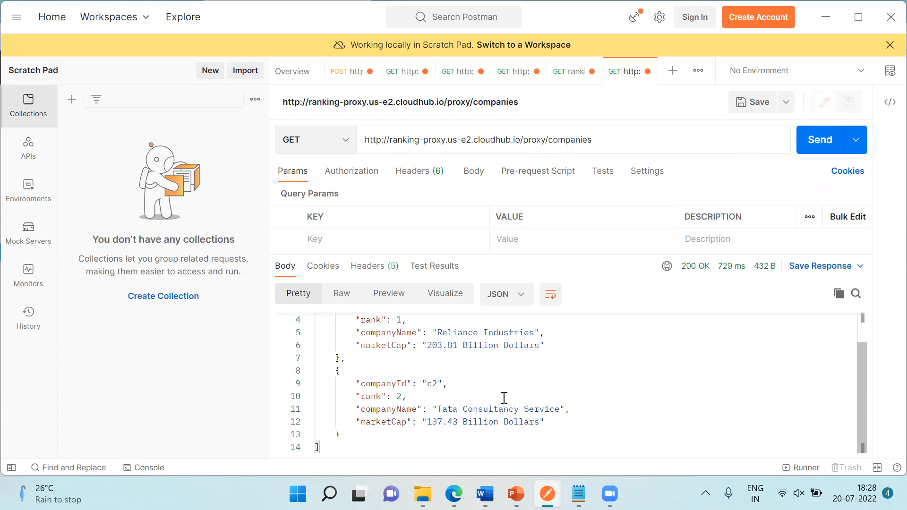
{"action": "scroll", "coordinate": [504, 398], "scroll_direction": "up", "scroll_amount": 1}
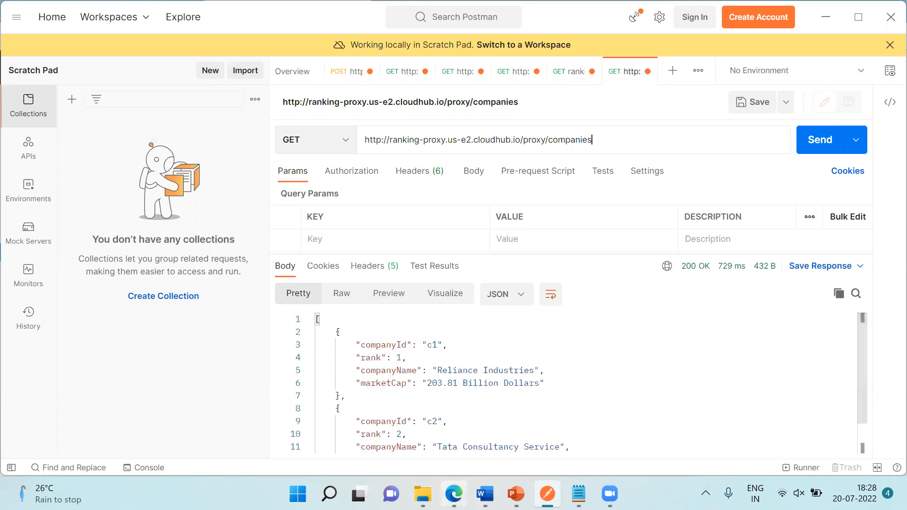
- Switch back to API Manager and add a JWT Validation policy to RankingAPI, proceeding to its configuration
{"action": "left_click", "coordinate": [453, 494]}
{"action": "left_click", "coordinate": [22, 220]}
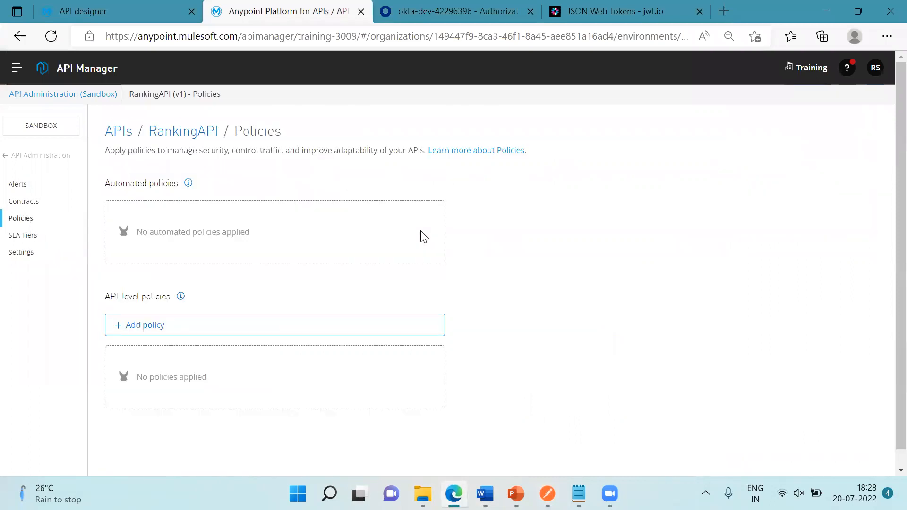
{"action": "left_click", "coordinate": [145, 325]}
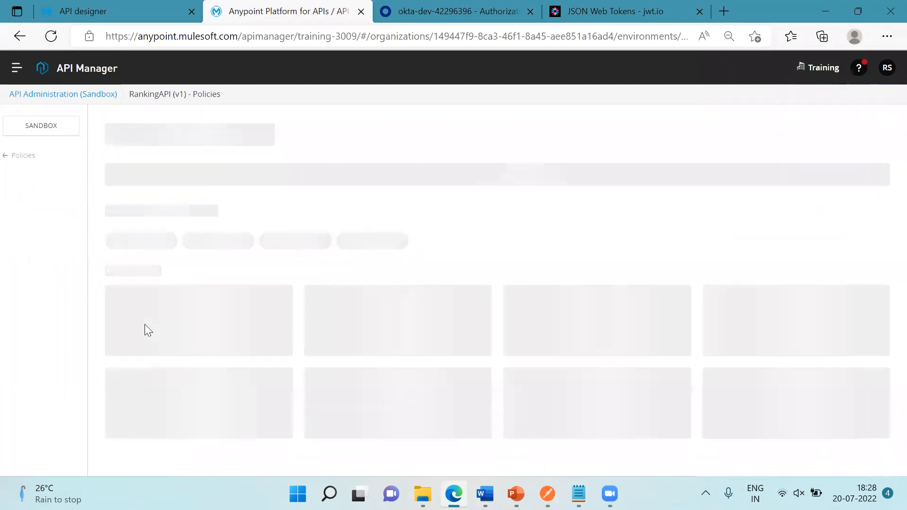
{"action": "scroll", "coordinate": [575, 213], "scroll_direction": "down", "scroll_amount": 2}
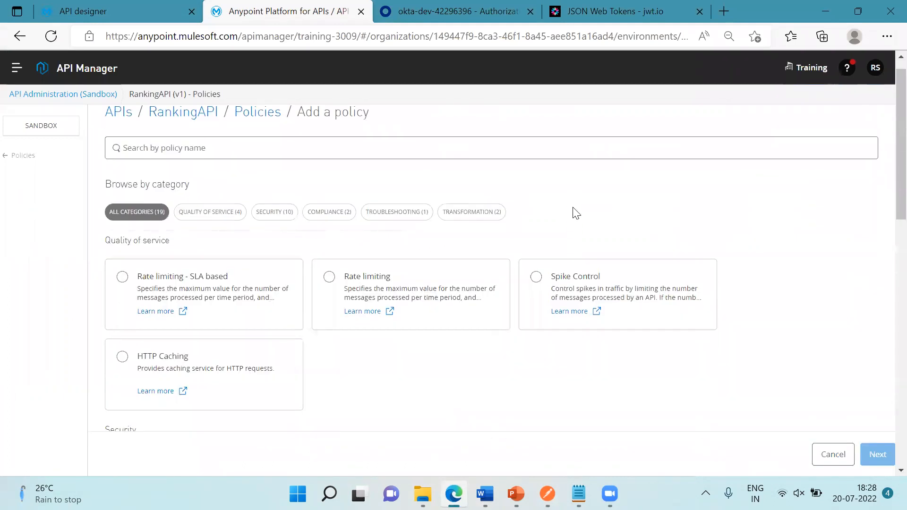
{"action": "scroll", "coordinate": [574, 212], "scroll_direction": "down", "scroll_amount": 1}
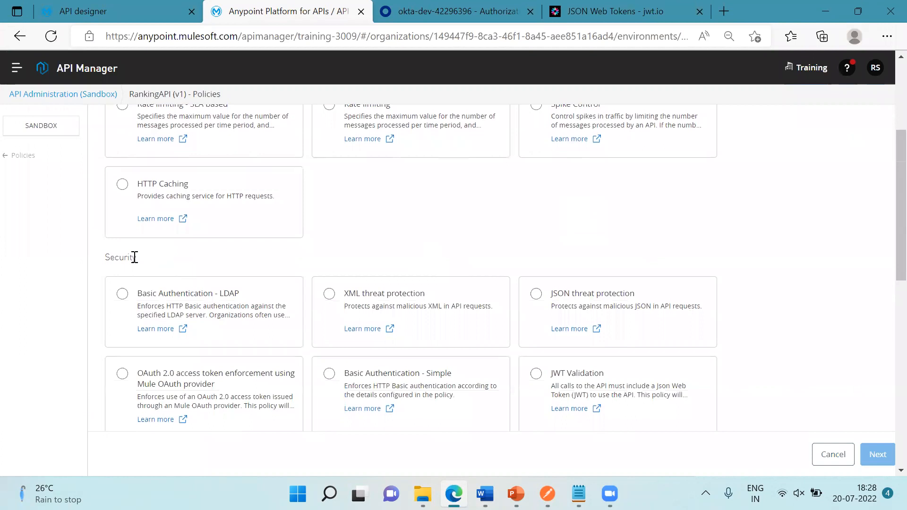
{"action": "scroll", "coordinate": [668, 268], "scroll_direction": "down", "scroll_amount": 1}
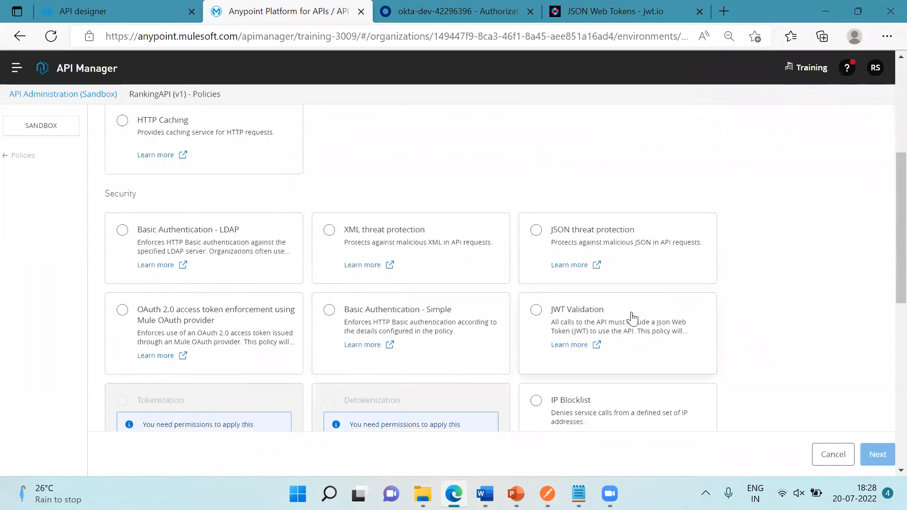
{"action": "left_click", "coordinate": [537, 312]}
{"action": "left_click", "coordinate": [877, 455]}
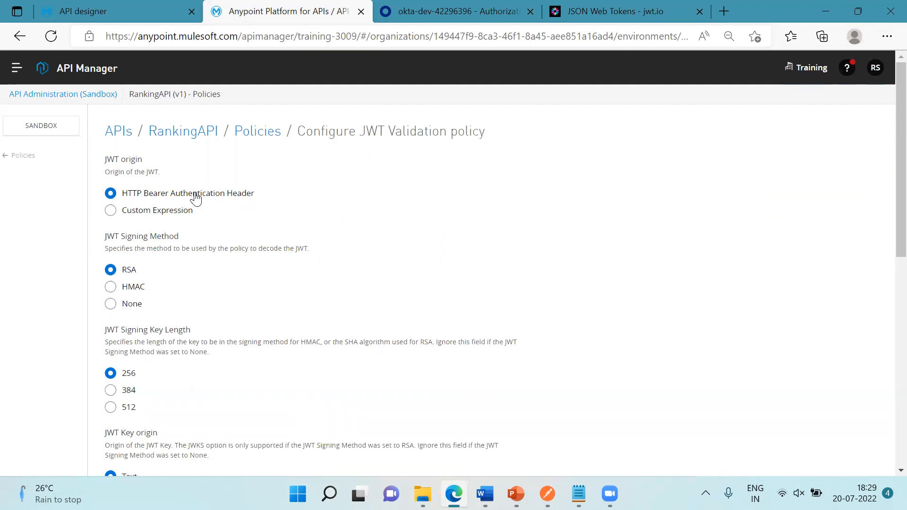
- Review the JWT origin and signing options of the JWT Validation policy and set the JWT key origin to JWKS
{"action": "scroll", "coordinate": [262, 225], "scroll_direction": "down", "scroll_amount": 1}
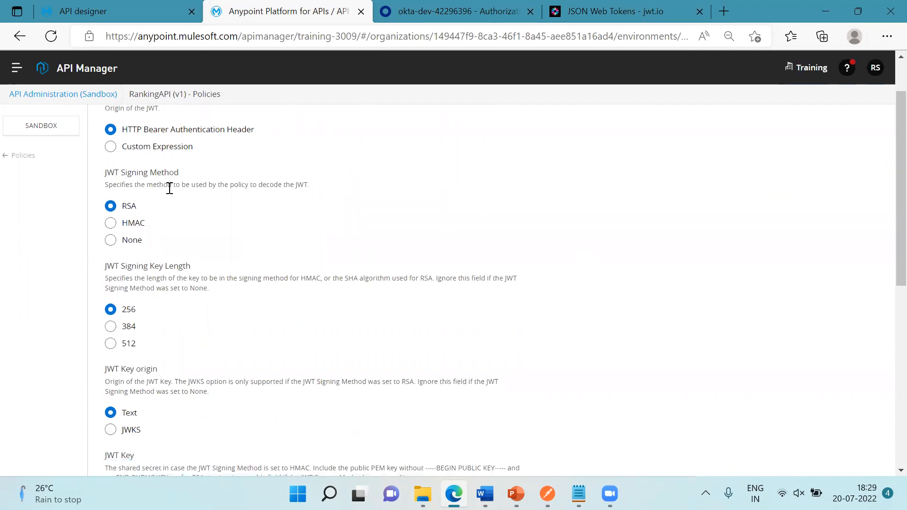
{"action": "scroll", "coordinate": [237, 205], "scroll_direction": "down", "scroll_amount": 1}
{"action": "scroll", "coordinate": [239, 207], "scroll_direction": "up", "scroll_amount": 1}
{"action": "scroll", "coordinate": [259, 271], "scroll_direction": "down", "scroll_amount": 2}
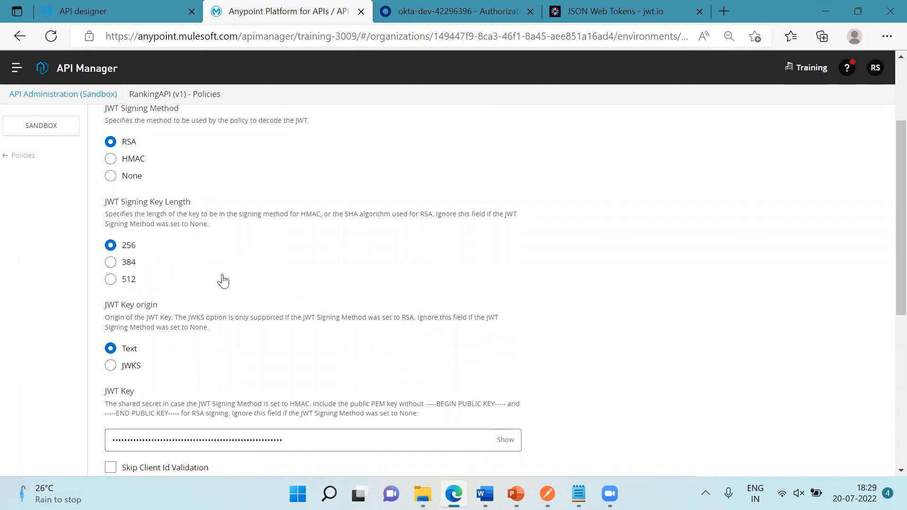
{"action": "scroll", "coordinate": [195, 261], "scroll_direction": "down", "scroll_amount": 1}
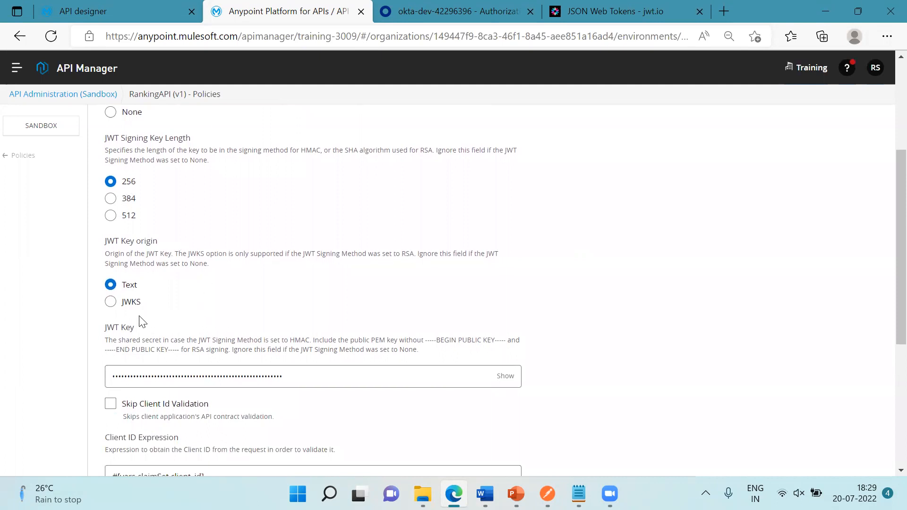
{"action": "left_click", "coordinate": [112, 307]}
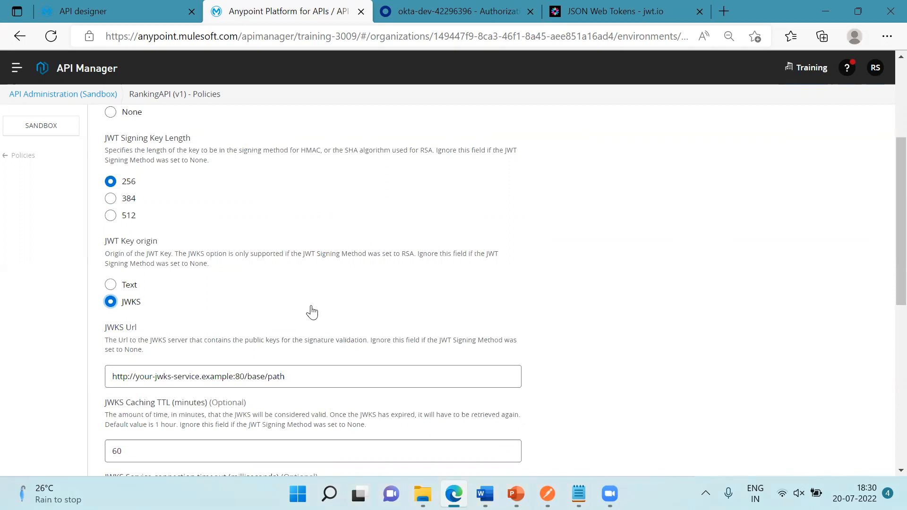
{"action": "mouse_move", "coordinate": [485, 494]}
{"action": "left_click", "coordinate": [472, 434]}
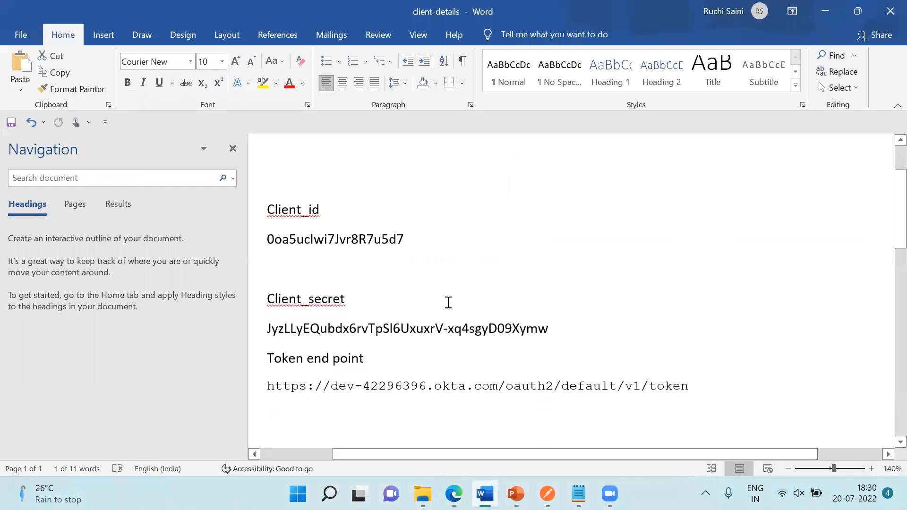
{"action": "scroll", "coordinate": [447, 302], "scroll_direction": "down", "scroll_amount": 3}
{"action": "left_click", "coordinate": [707, 358]}
{"action": "left_click_drag", "start_coordinate": [699, 350], "coordinate": [246, 353]}
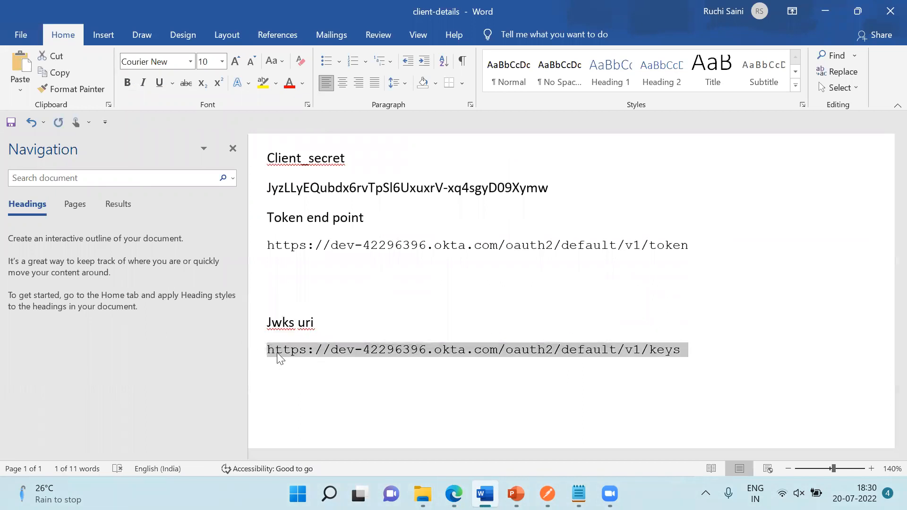
{"action": "left_click", "coordinate": [453, 493]}
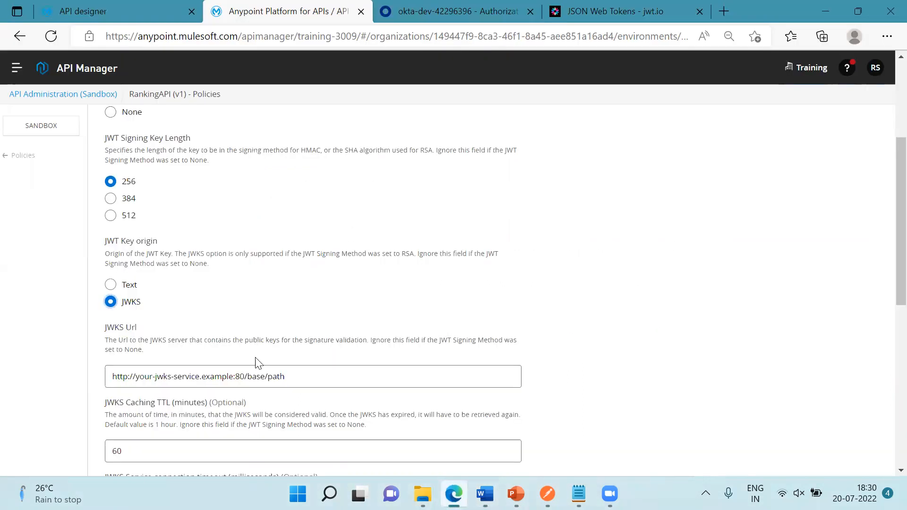
{"action": "left_click_drag", "start_coordinate": [293, 376], "coordinate": [107, 374]}
{"action": "key", "text": "ctrl+v"}
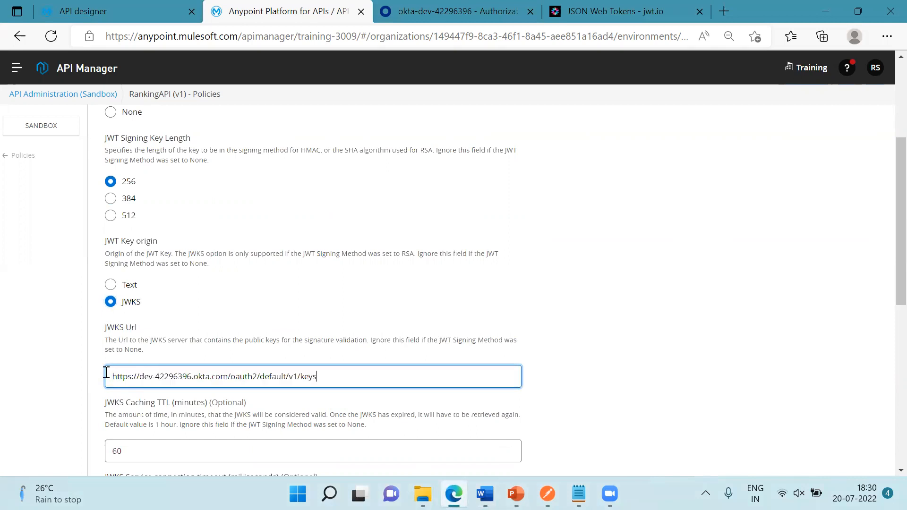
- Enable Skip Client Id Validation and apply the JWT Validation policy to RankingAPI
{"action": "scroll", "coordinate": [383, 257], "scroll_direction": "down", "scroll_amount": 3}
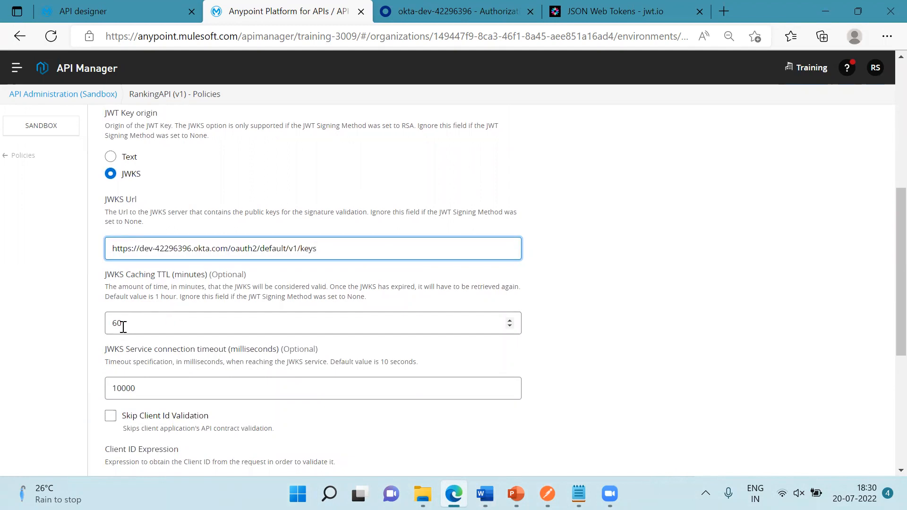
{"action": "scroll", "coordinate": [159, 328], "scroll_direction": "down", "scroll_amount": 1}
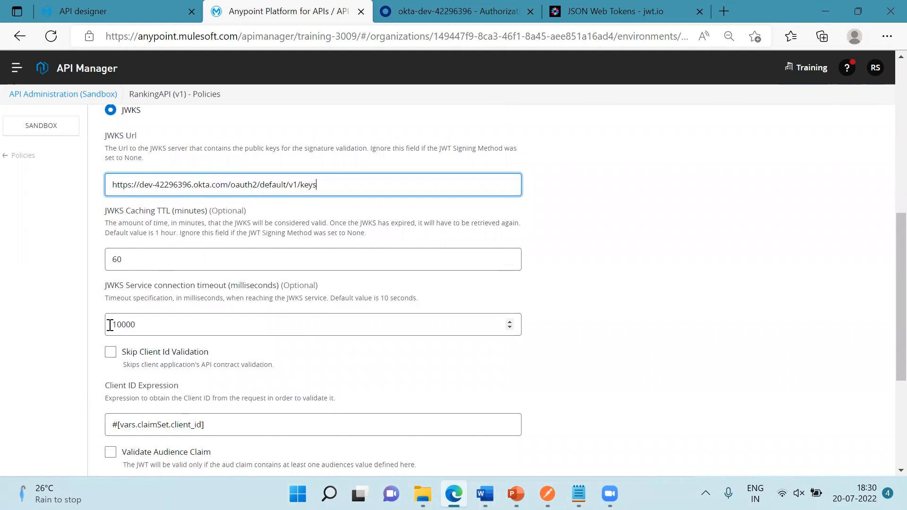
{"action": "scroll", "coordinate": [179, 330], "scroll_direction": "down", "scroll_amount": 1}
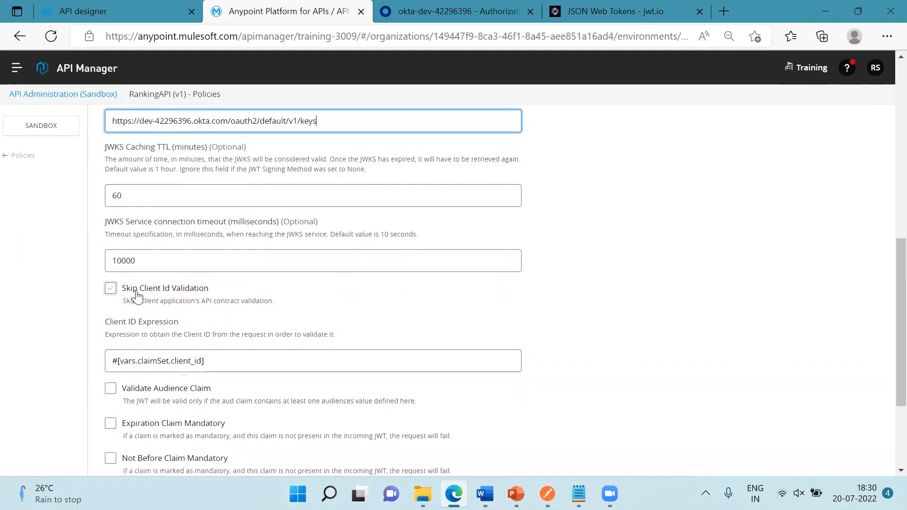
{"action": "left_click", "coordinate": [110, 289]}
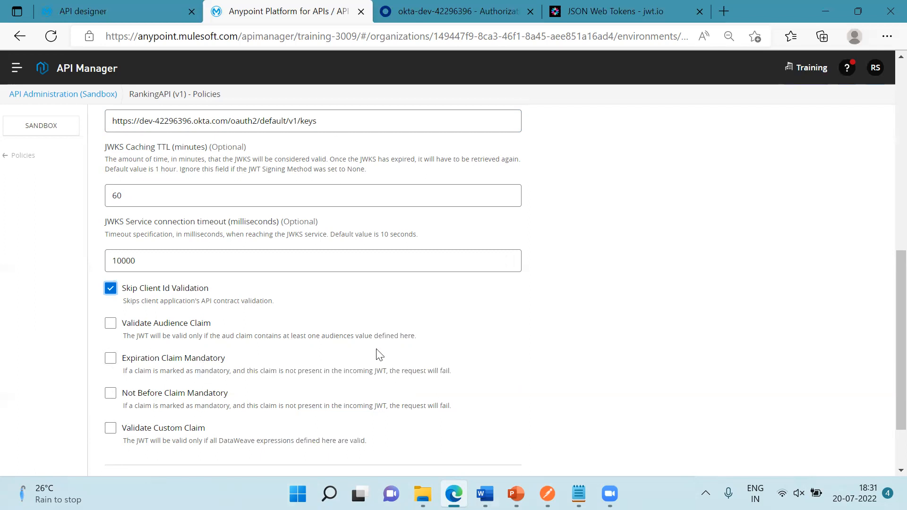
{"action": "scroll", "coordinate": [381, 355], "scroll_direction": "down", "scroll_amount": 2}
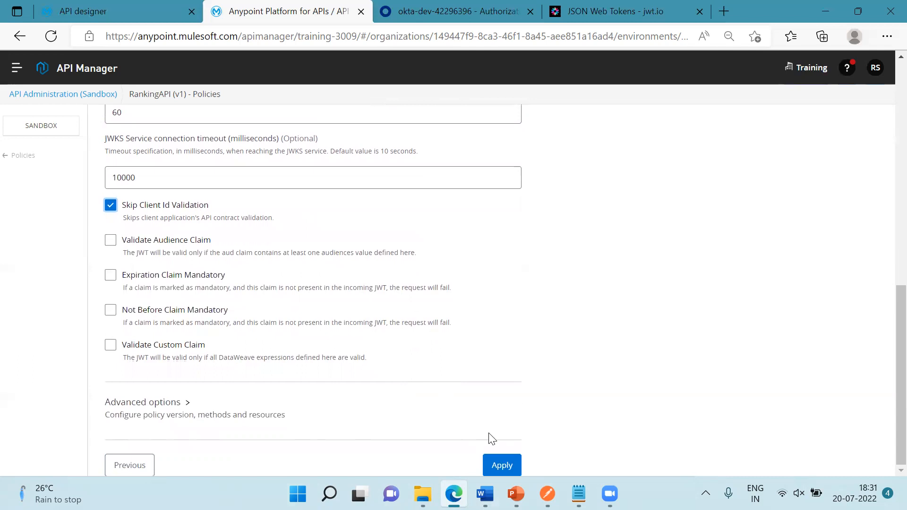
{"action": "left_click", "coordinate": [504, 466]}
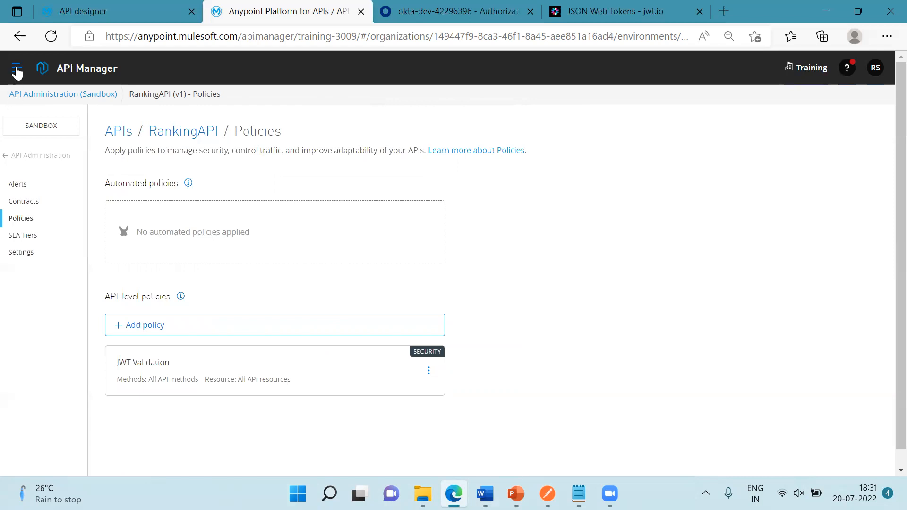
- Open the ranking-proxy application's logs in Runtime Manager and examine the latest entry for the JWT validation policy deployment
{"action": "left_click", "coordinate": [16, 71]}
{"action": "left_click", "coordinate": [97, 308]}
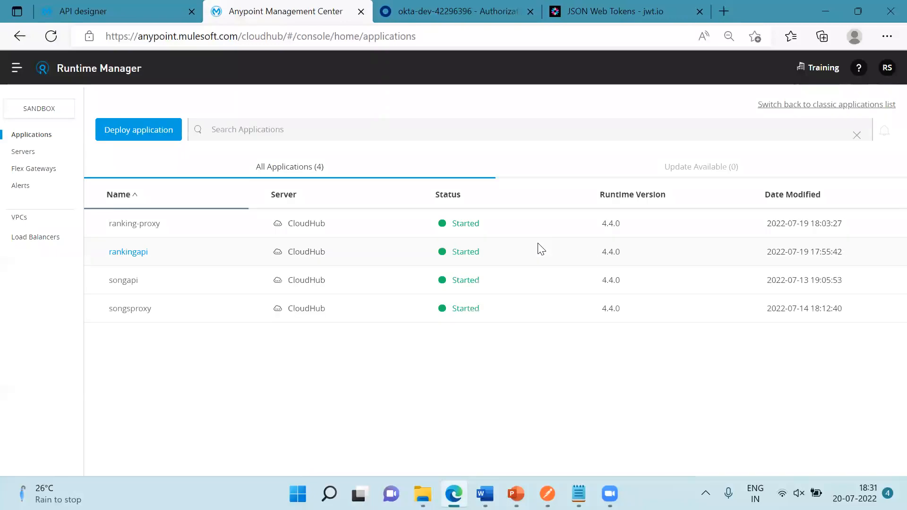
{"action": "left_click", "coordinate": [530, 229]}
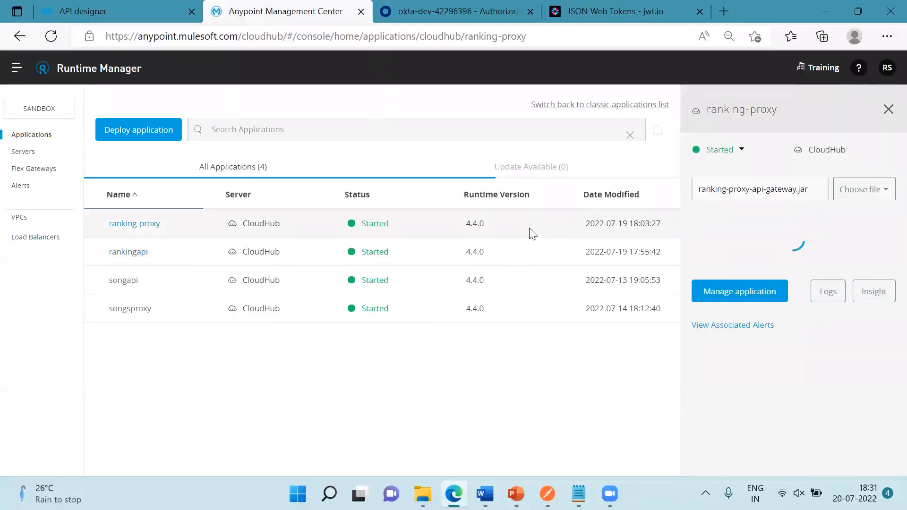
{"action": "left_click", "coordinate": [828, 347]}
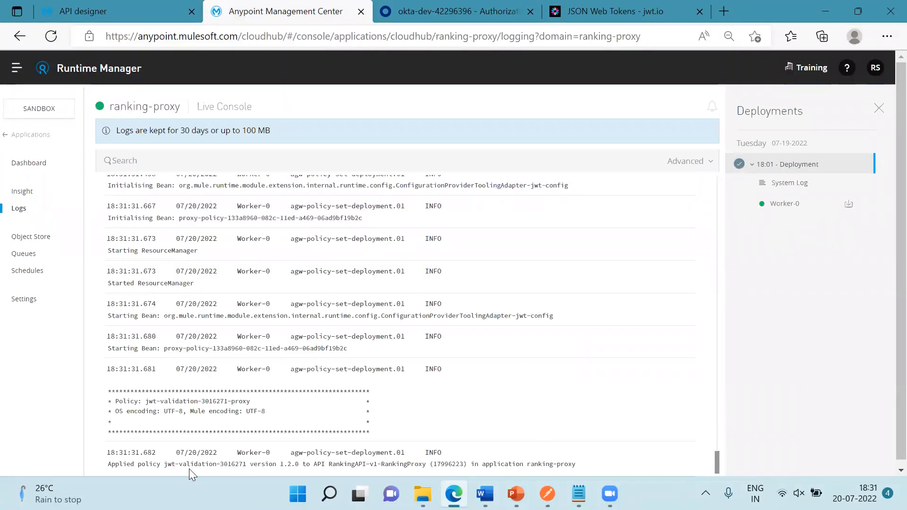
{"action": "left_click_drag", "start_coordinate": [111, 465], "coordinate": [464, 466]}
{"action": "left_click_drag", "start_coordinate": [522, 465], "coordinate": [585, 459]}
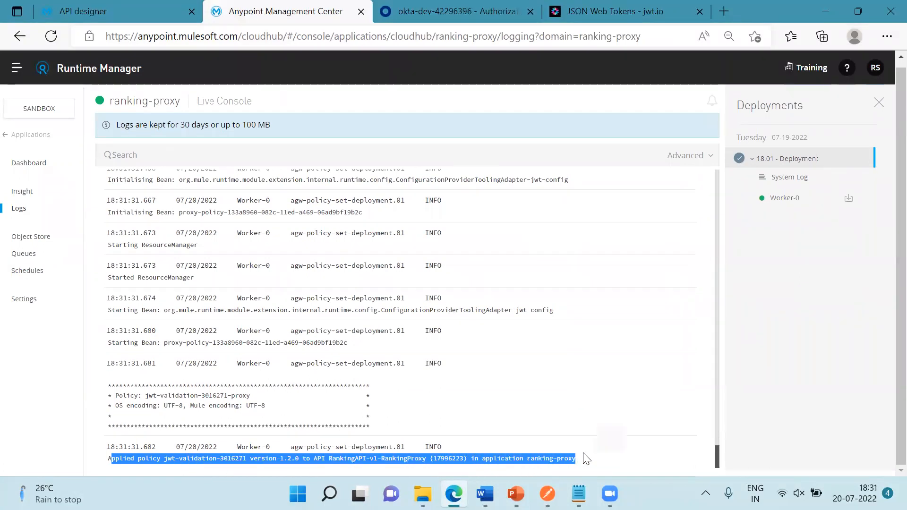
{"action": "left_click", "coordinate": [575, 394]}
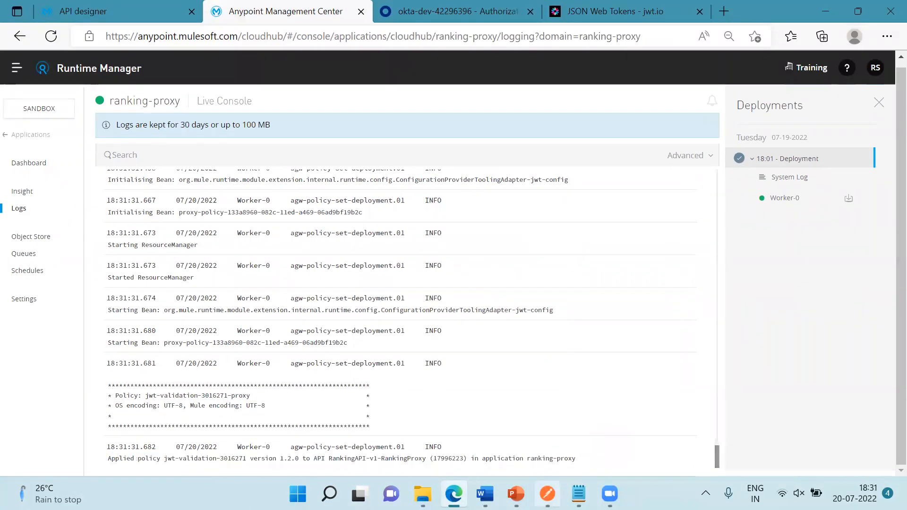
{"action": "left_click", "coordinate": [547, 493]}
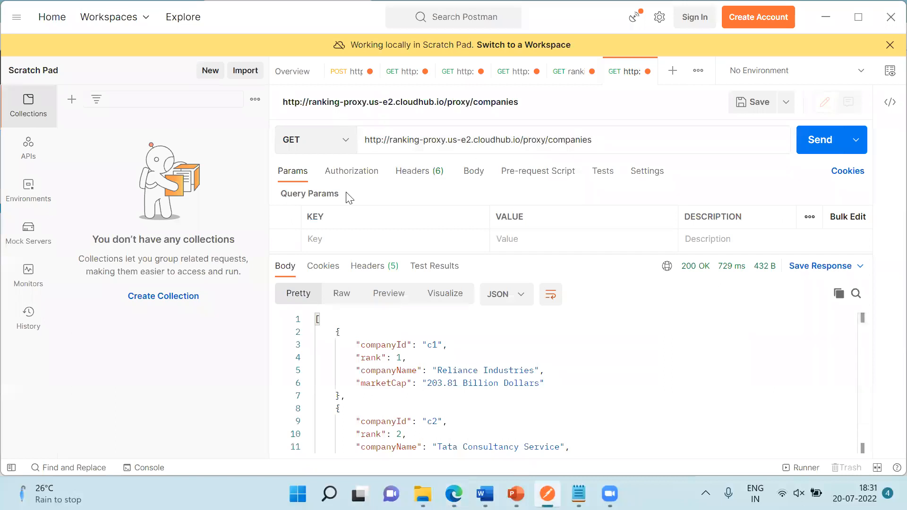
{"action": "left_click", "coordinate": [811, 141]}
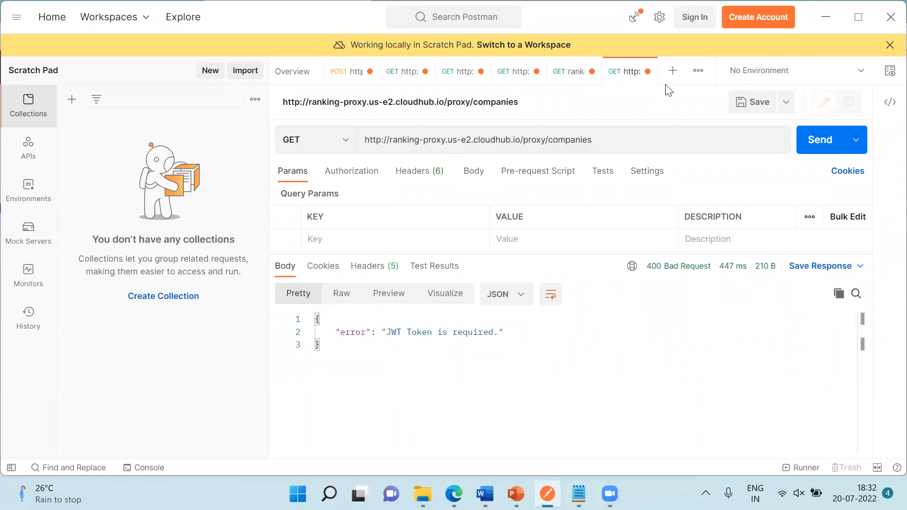
{"action": "left_click", "coordinate": [672, 70]}
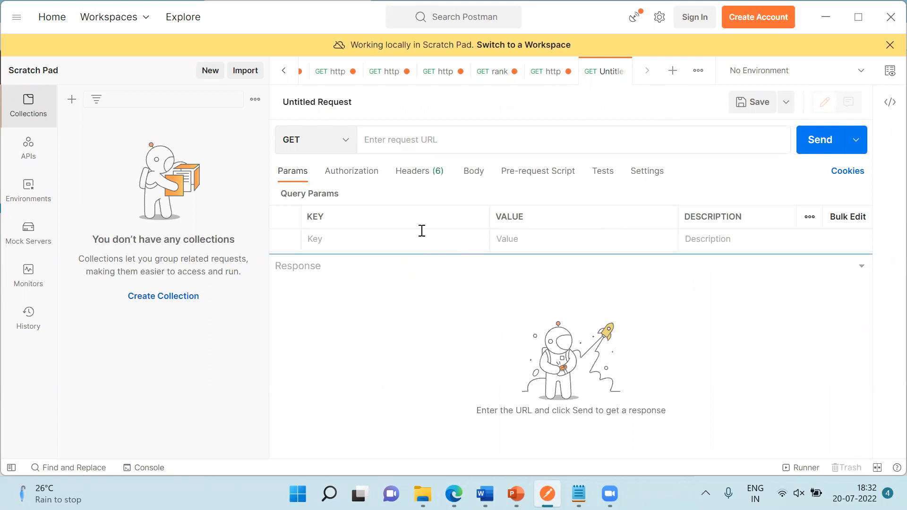
{"action": "left_click", "coordinate": [347, 141]}
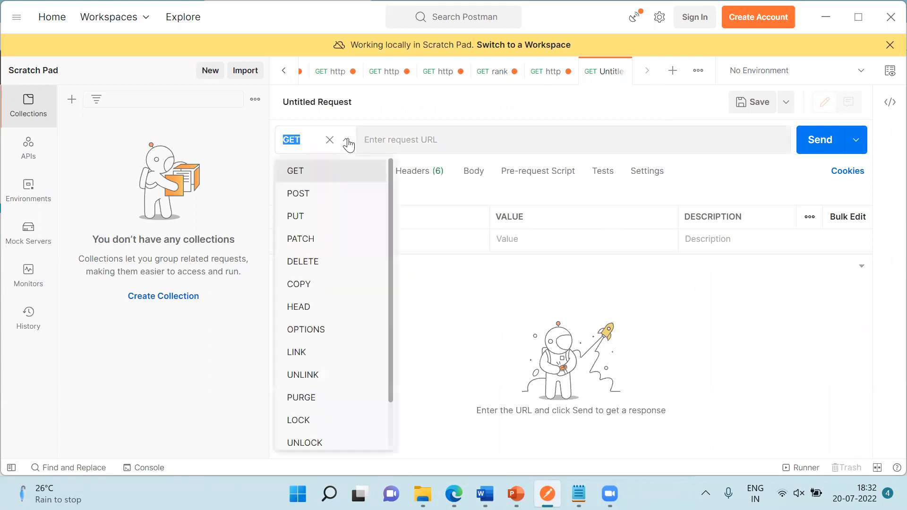
{"action": "left_click", "coordinate": [322, 197]}
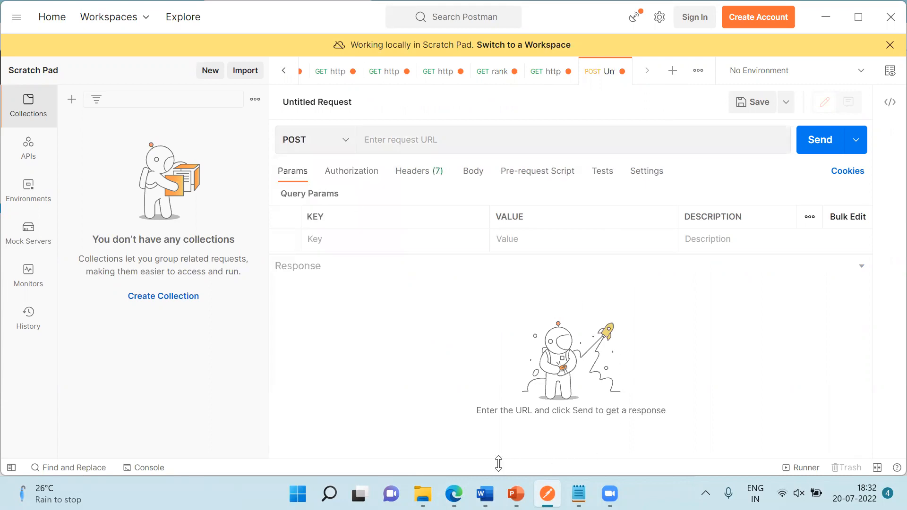
{"action": "left_click", "coordinate": [485, 494]}
{"action": "left_click_drag", "start_coordinate": [266, 245], "coordinate": [691, 248]}
{"action": "key", "text": "ctrl+c"}
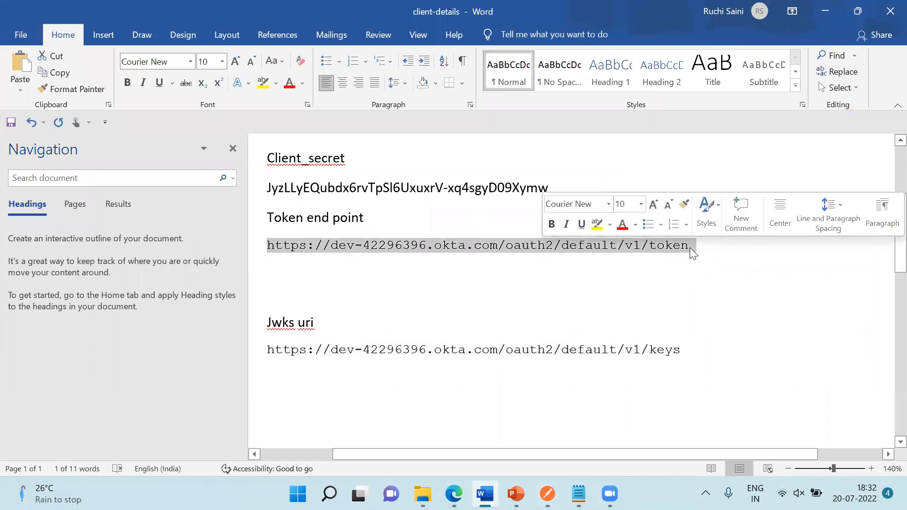
{"action": "left_click", "coordinate": [822, 11]}
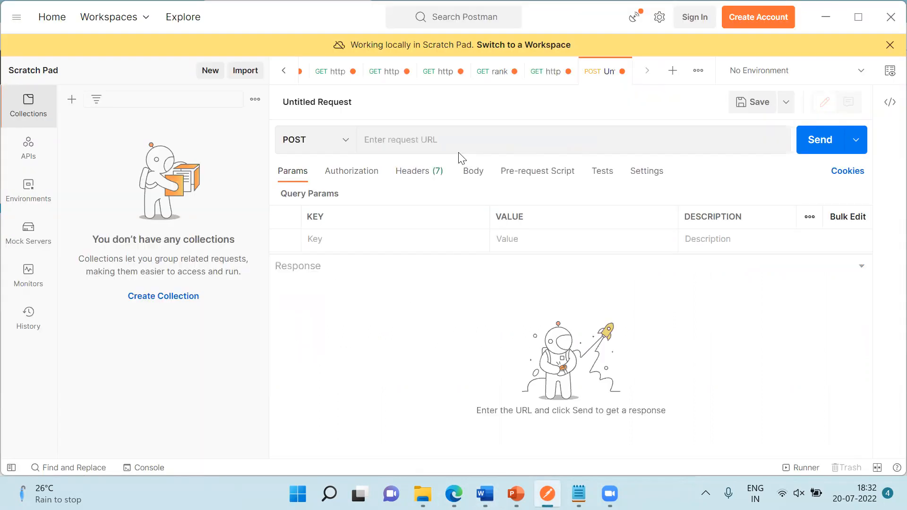
{"action": "left_click", "coordinate": [439, 138]}
{"action": "key", "text": "ctrl+v"}
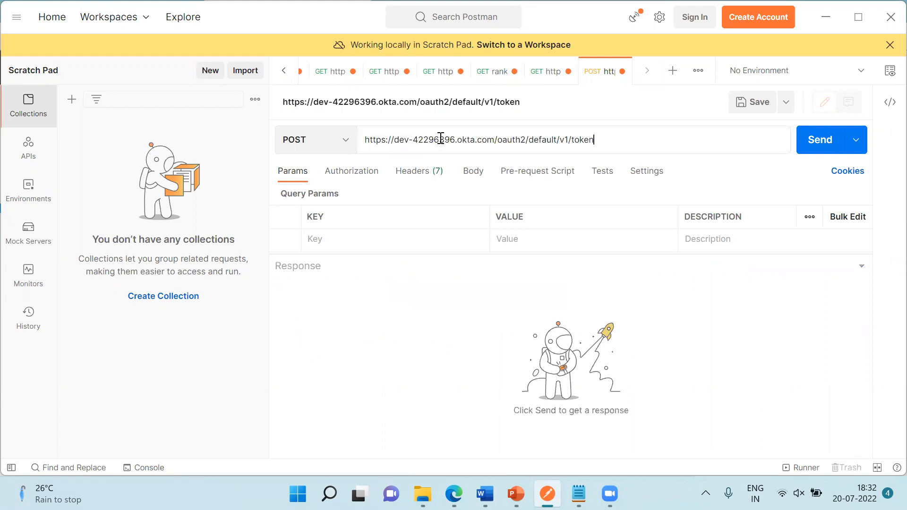
- Set the token request's authorization to Basic Auth and paste the client ID from the client-details document as the username
{"action": "left_click", "coordinate": [347, 178]}
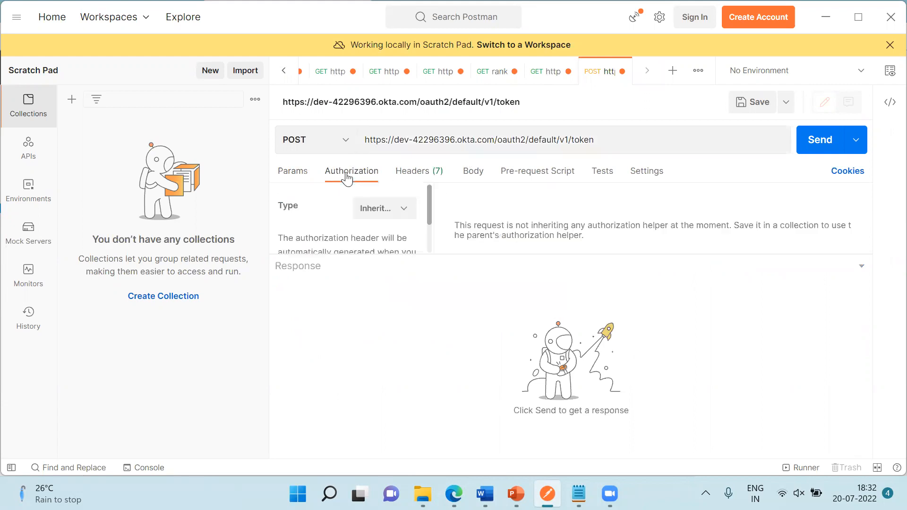
{"action": "left_click_drag", "start_coordinate": [391, 253], "coordinate": [391, 295]}
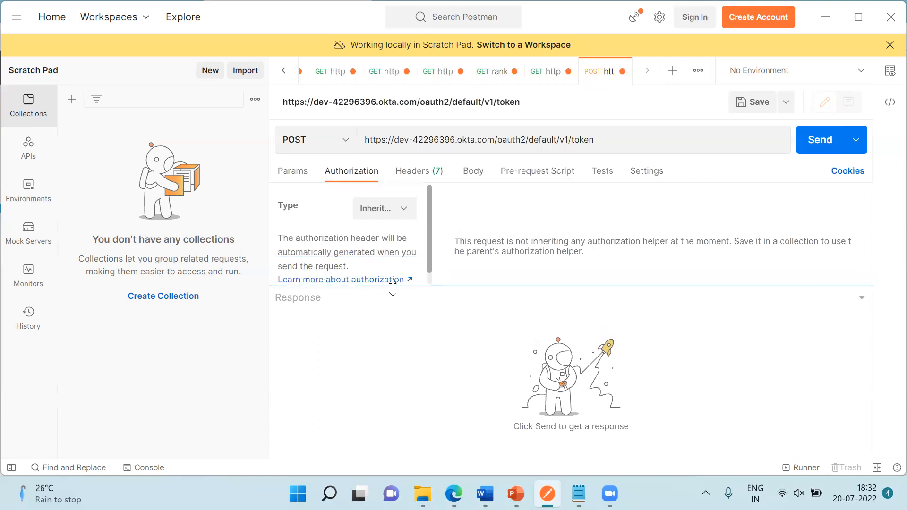
{"action": "left_click", "coordinate": [385, 213]}
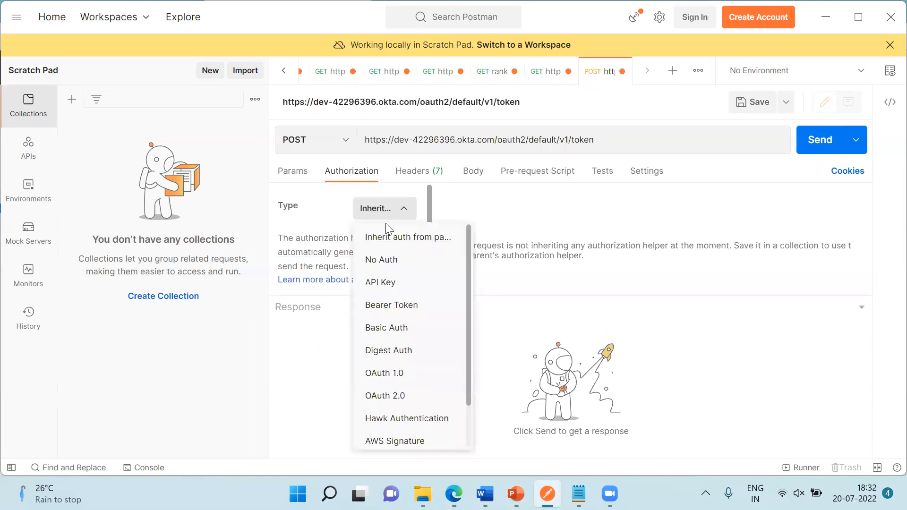
{"action": "left_click", "coordinate": [392, 330]}
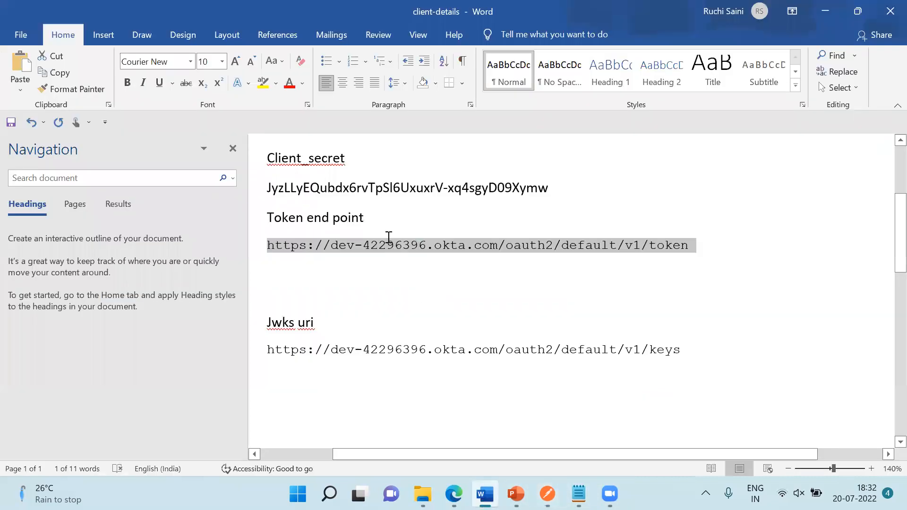
{"action": "scroll", "coordinate": [289, 198], "scroll_direction": "up", "scroll_amount": 2}
{"action": "triple_click", "coordinate": [291, 196]}
{"action": "key", "text": "ctrl+c"}
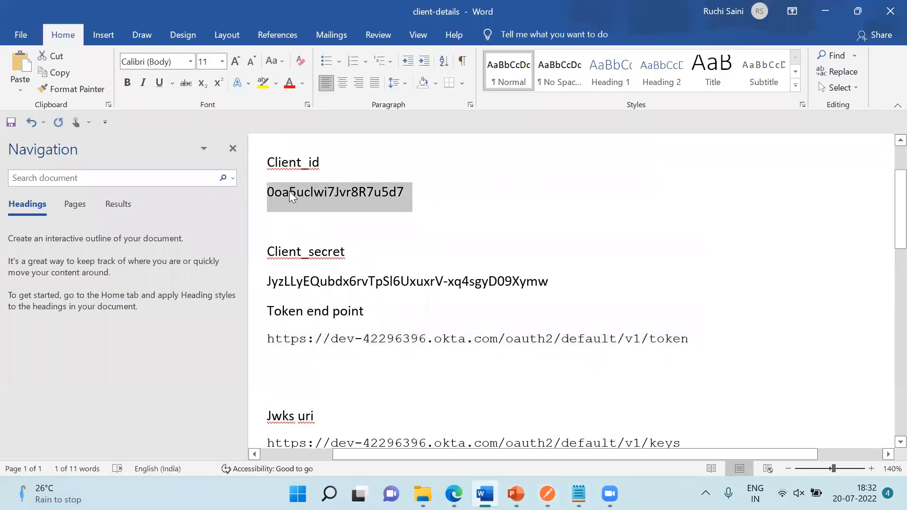
{"action": "left_click", "coordinate": [825, 11]}
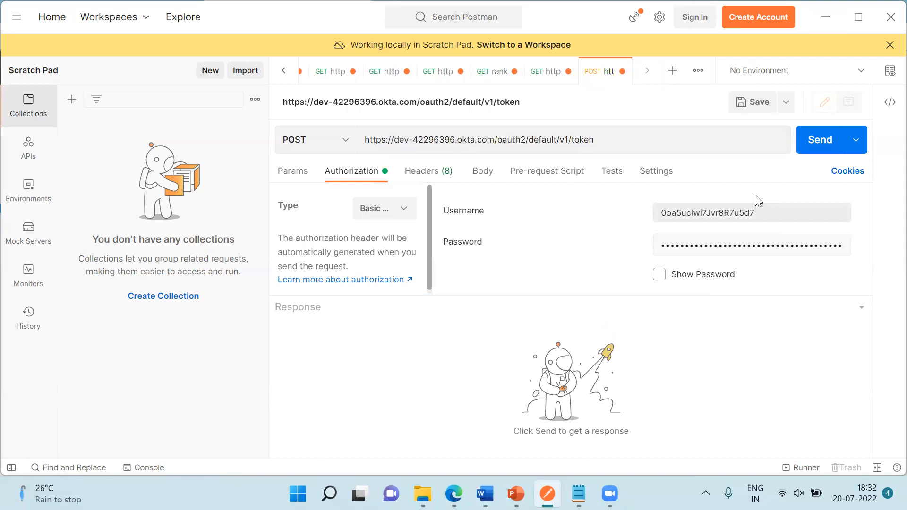
{"action": "left_click_drag", "start_coordinate": [756, 215], "coordinate": [634, 215]}
{"action": "key", "text": "BackSpace"}
{"action": "key", "text": "ctrl+v"}
- Copy the client secret from the client-details document and paste it as the Basic Auth password
{"action": "left_click", "coordinate": [485, 494]}
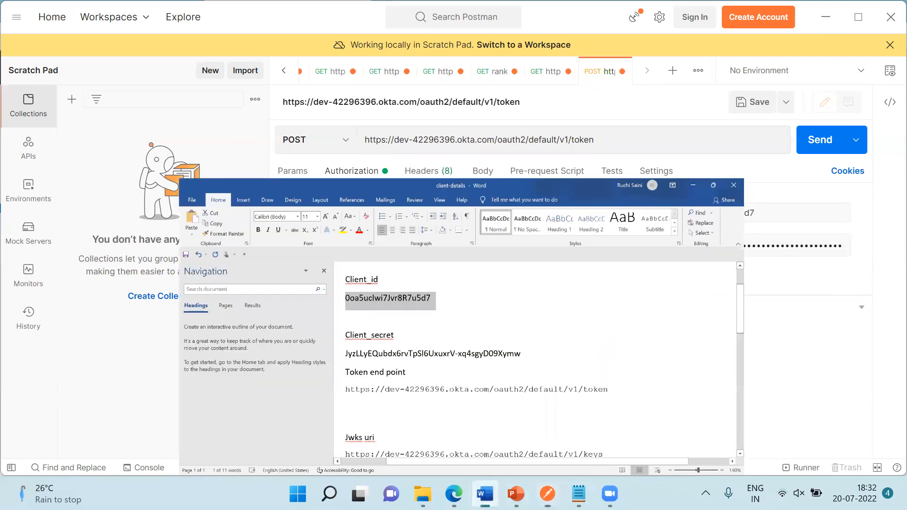
{"action": "left_click_drag", "start_coordinate": [551, 282], "coordinate": [249, 284]}
{"action": "key", "text": "ctrl+c"}
{"action": "left_click", "coordinate": [825, 11]}
{"action": "double_click", "coordinate": [696, 242]}
{"action": "key", "text": "BackSpace"}
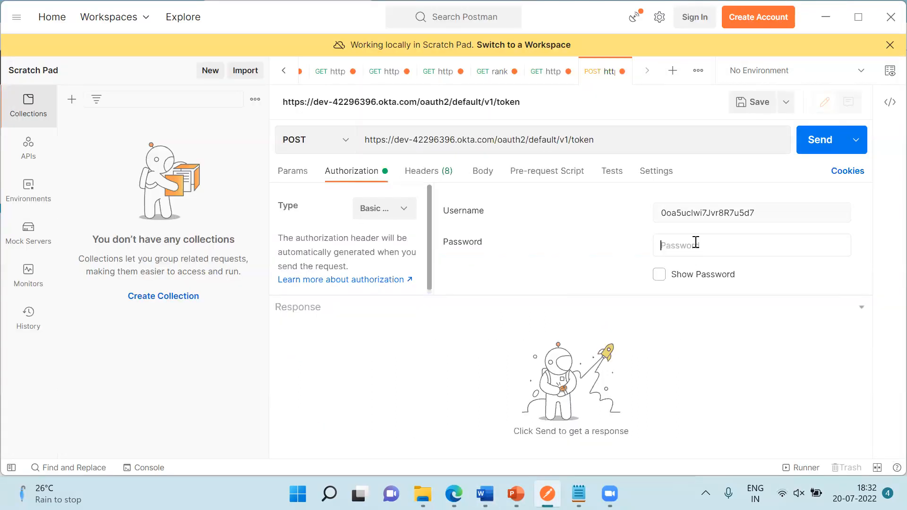
{"action": "key", "text": "ctrl+v"}
- Set the request body to x-www-form-urlencoded and add the key grant_type with the value client_credentials
{"action": "left_click", "coordinate": [483, 177]}
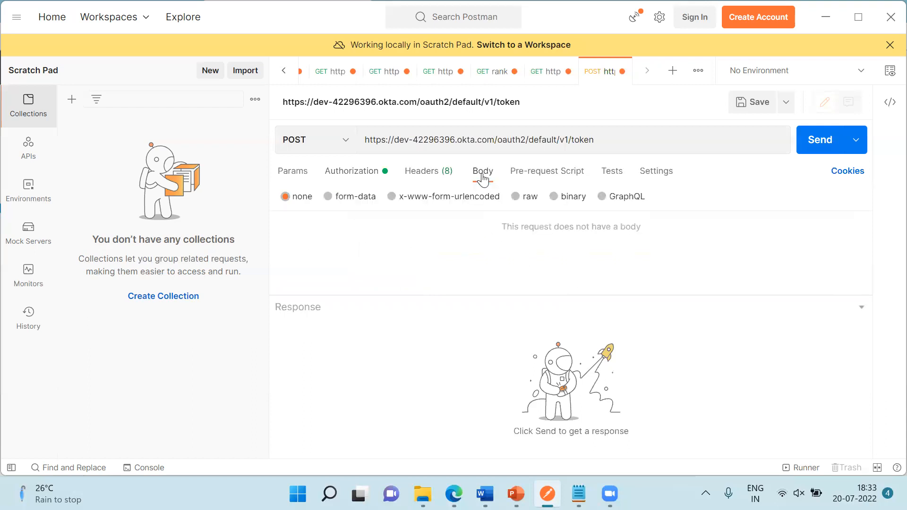
{"action": "left_click", "coordinate": [391, 198]}
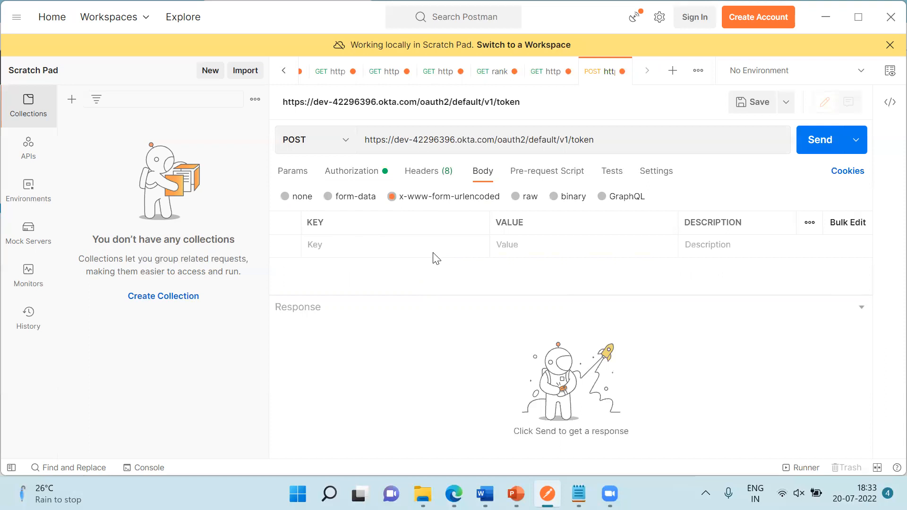
{"action": "left_click", "coordinate": [383, 245]}
{"action": "type", "text": "grant_typ"}
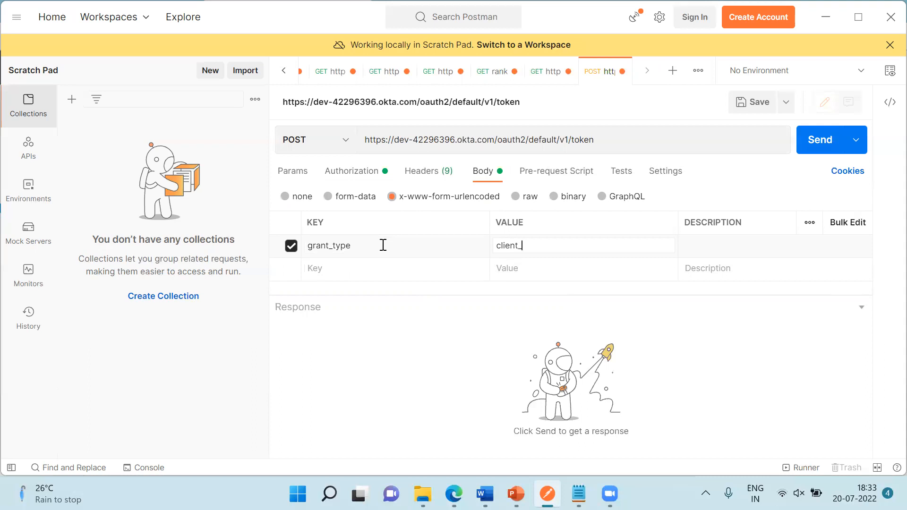
{"action": "type", "text": "edentials"}
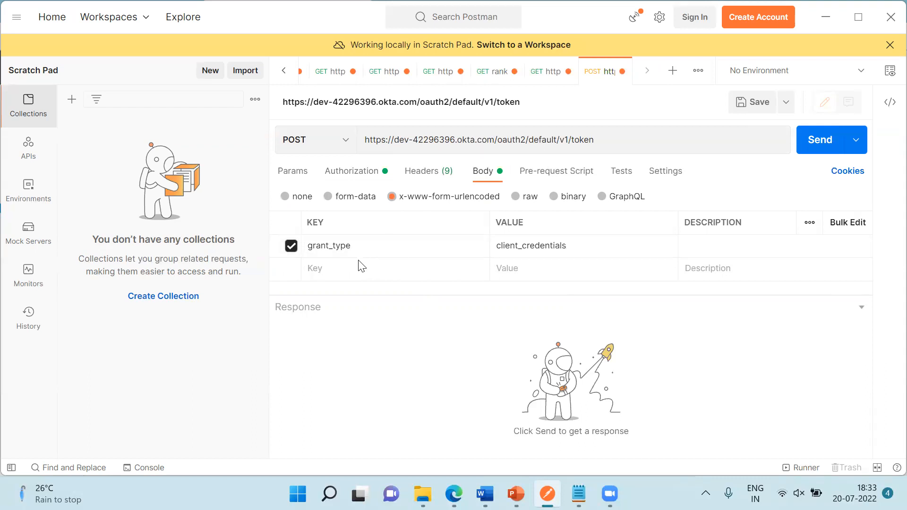
- Add the body key scope with the value get_scope, send the token request, and enlarge the response area
{"action": "type", "text": "cope"}
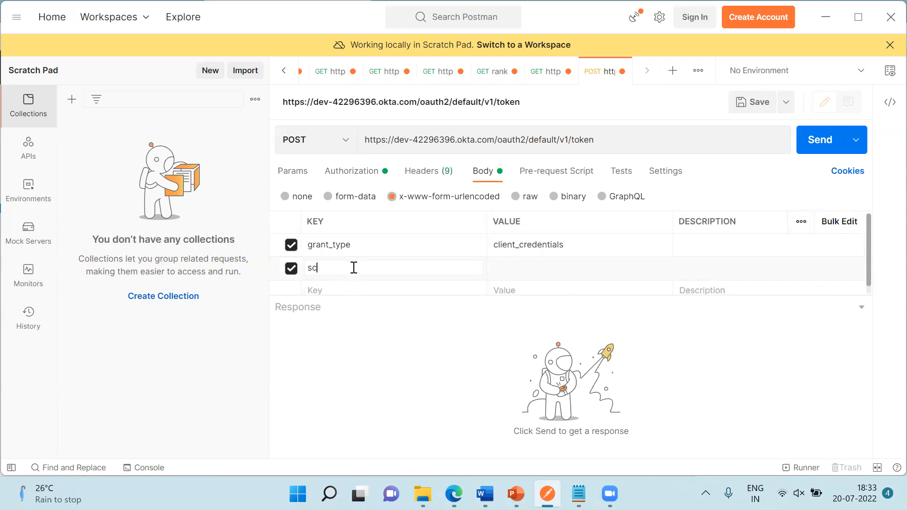
{"action": "key", "text": "Tab"}
{"action": "type", "text": "get_scope"}
{"action": "left_click", "coordinate": [820, 142]}
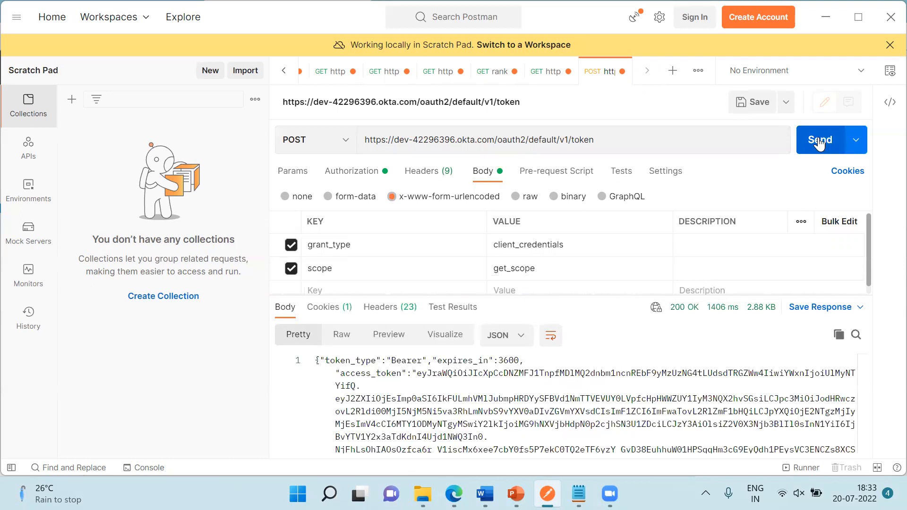
{"action": "left_click_drag", "start_coordinate": [632, 297], "coordinate": [634, 174]}
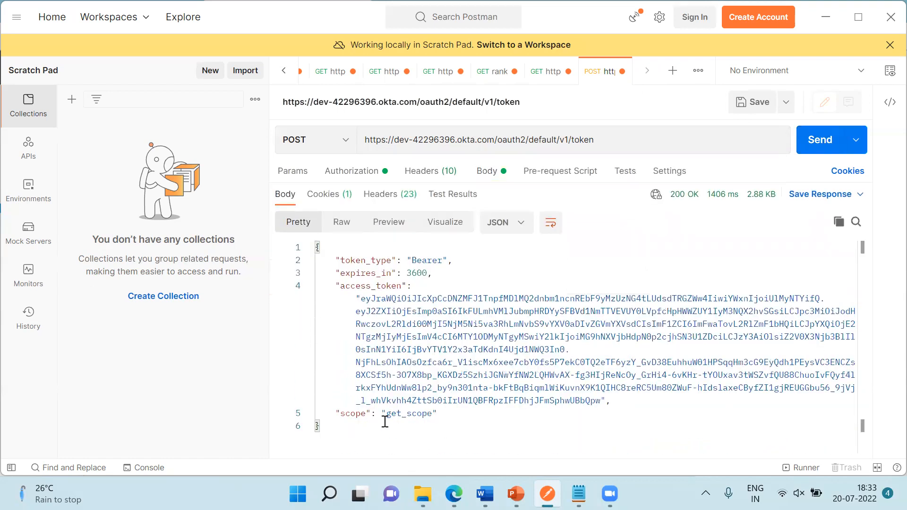
- Copy the full access_token value from the token response, without its quotation marks
{"action": "left_click", "coordinate": [363, 301]}
{"action": "left_click_drag", "start_coordinate": [364, 305], "coordinate": [601, 400]}
{"action": "right_click", "coordinate": [540, 338]}
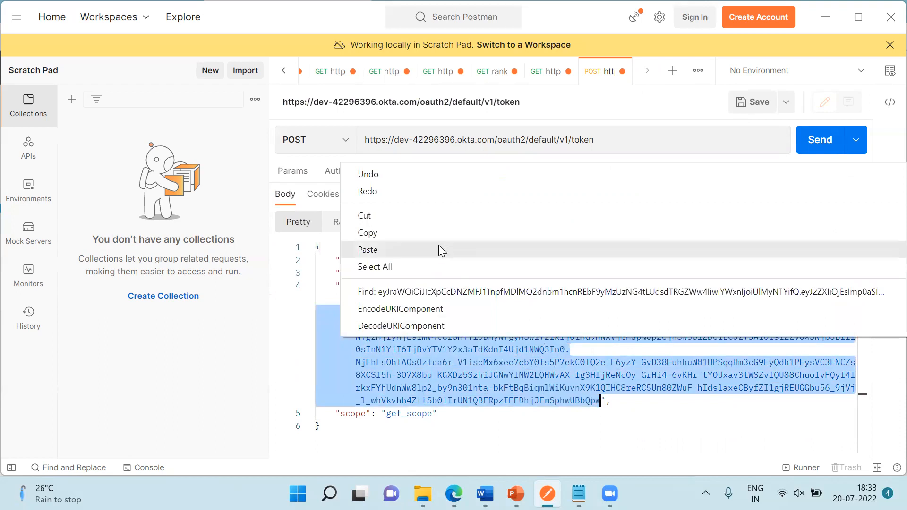
{"action": "left_click", "coordinate": [436, 232]}
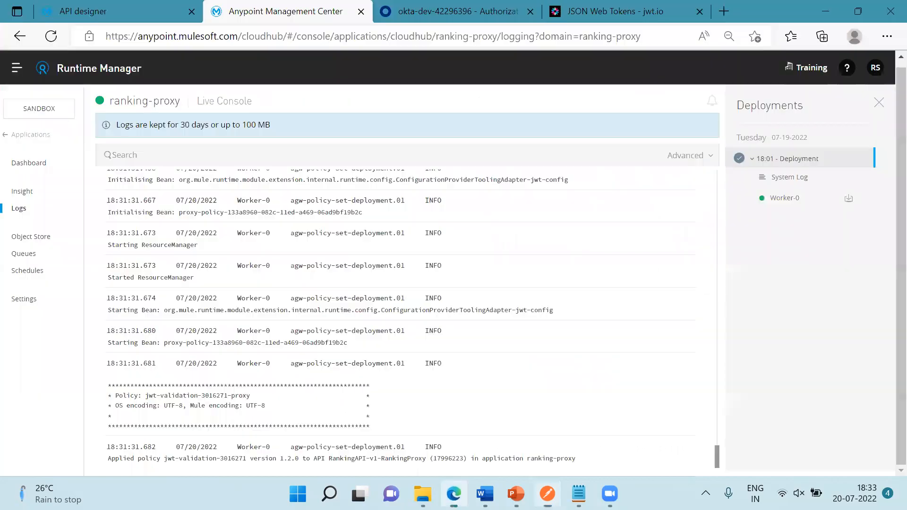
- Switch to jwt.io in the browser, replace the sample encoded token with the copied access token, and examine its decoded header and payload
{"action": "left_click", "coordinate": [454, 493]}
{"action": "left_click", "coordinate": [638, 13]}
{"action": "scroll", "coordinate": [307, 324], "scroll_direction": "down", "scroll_amount": 10}
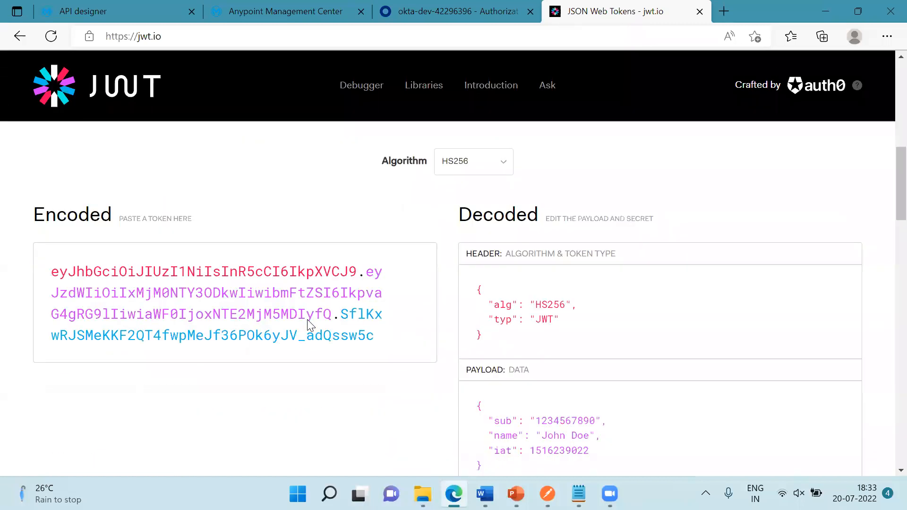
{"action": "scroll", "coordinate": [369, 318], "scroll_direction": "down", "scroll_amount": 2}
{"action": "left_click_drag", "start_coordinate": [307, 318], "coordinate": [25, 234]}
{"action": "key", "text": "BackSpace"}
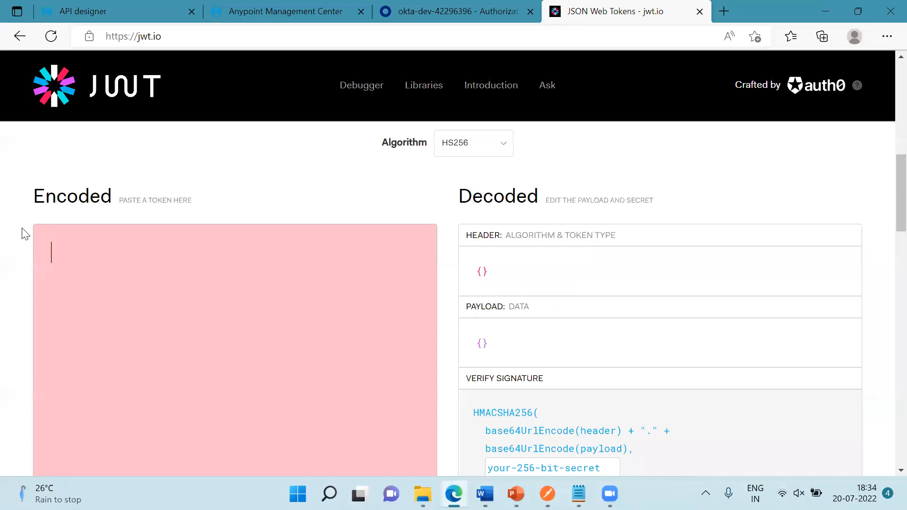
{"action": "key", "text": "ctrl+v"}
{"action": "scroll", "coordinate": [453, 279], "scroll_direction": "down", "scroll_amount": 1}
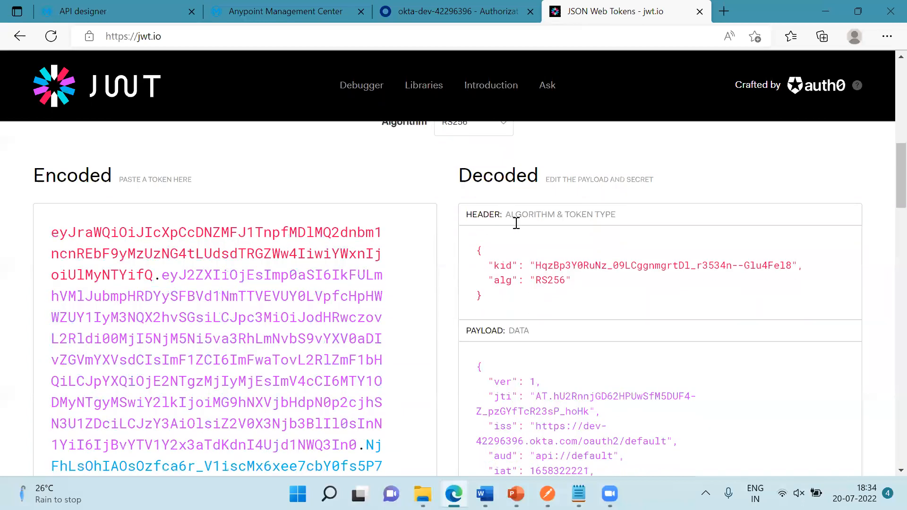
{"action": "scroll", "coordinate": [516, 223], "scroll_direction": "down", "scroll_amount": 1}
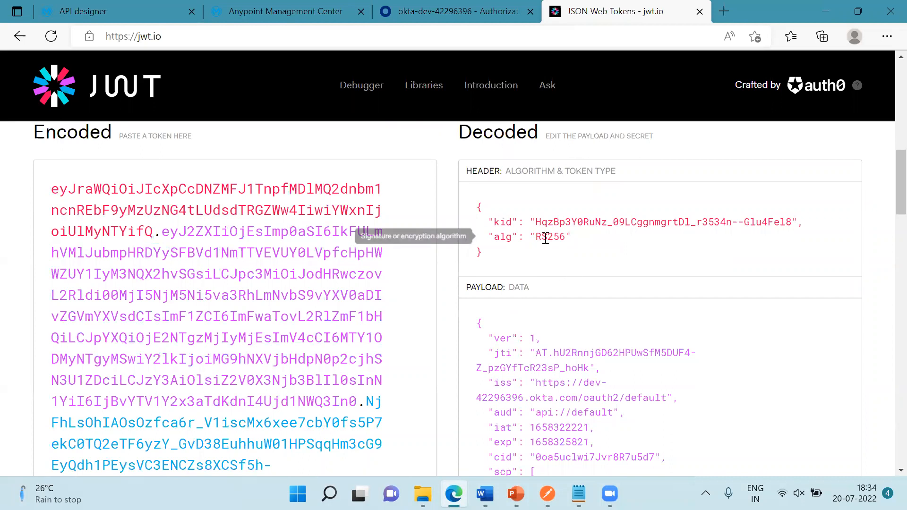
{"action": "scroll", "coordinate": [556, 291], "scroll_direction": "down", "scroll_amount": 1}
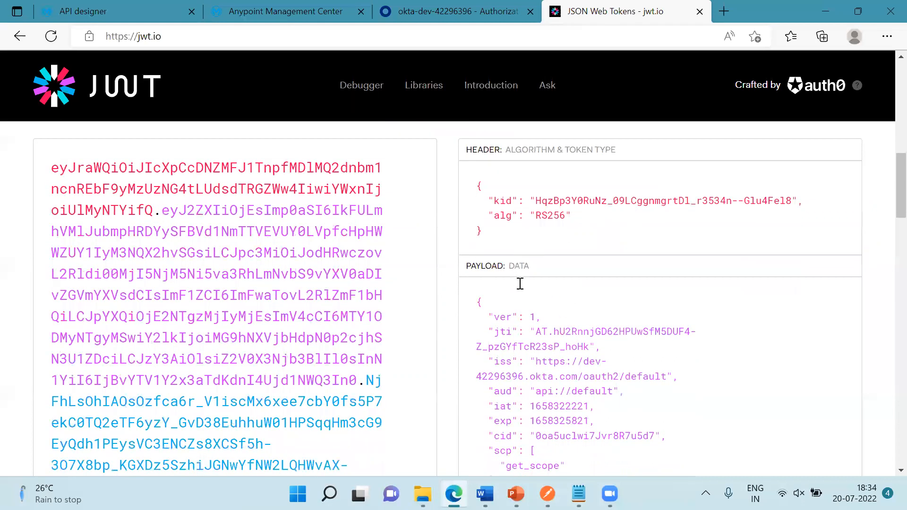
{"action": "scroll", "coordinate": [518, 281], "scroll_direction": "down", "scroll_amount": 2}
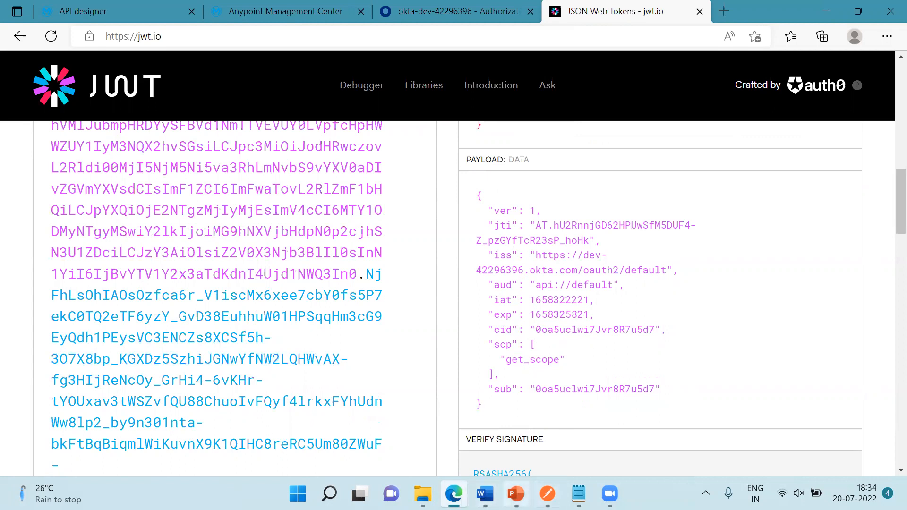
{"action": "left_click", "coordinate": [548, 494]}
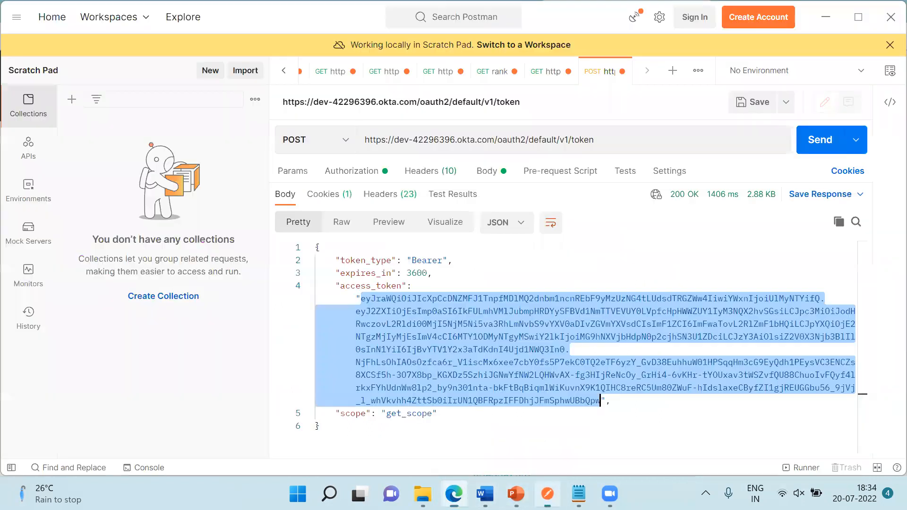
{"action": "right_click", "coordinate": [435, 332]}
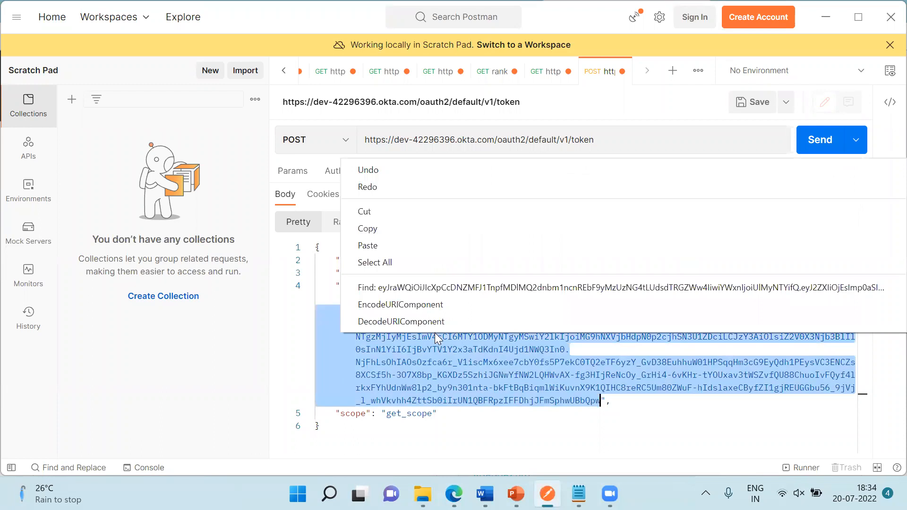
{"action": "left_click", "coordinate": [402, 228]}
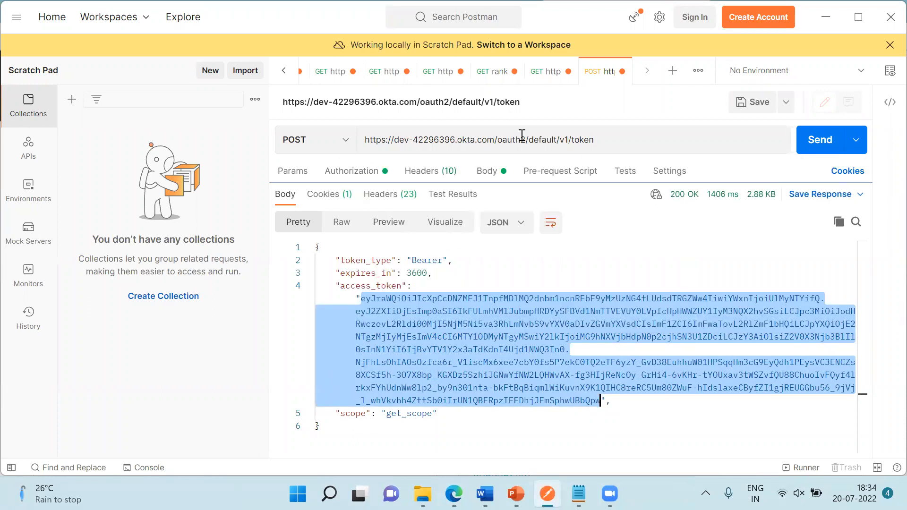
{"action": "left_click", "coordinate": [543, 75]}
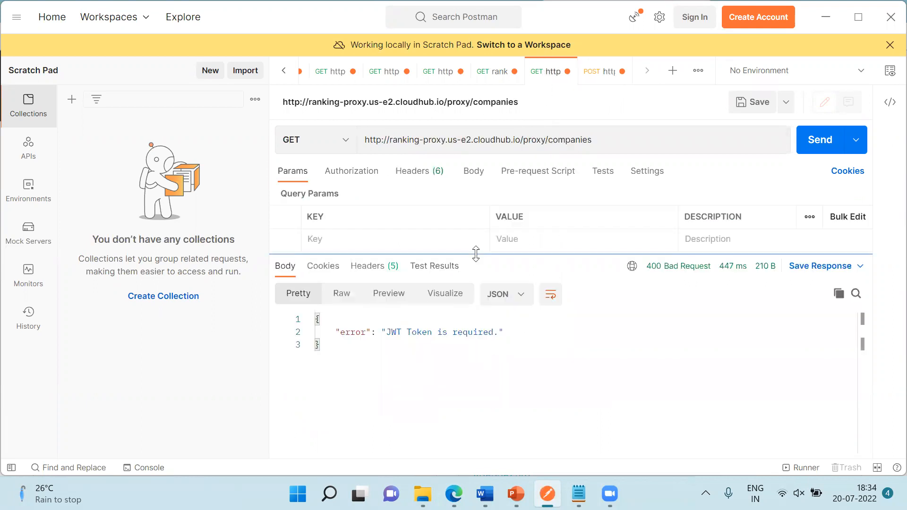
{"action": "left_click_drag", "start_coordinate": [475, 254], "coordinate": [466, 301]}
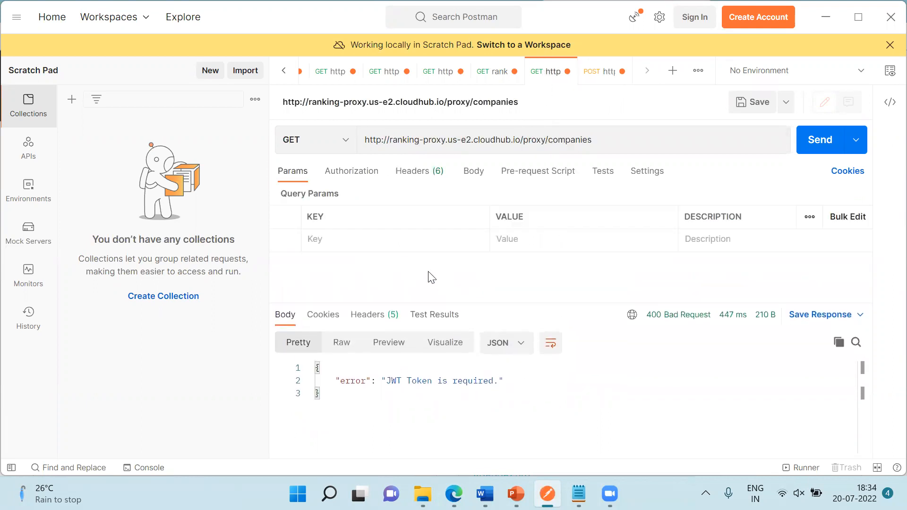
- Set the companies request's authorization to Bearer Token, replace the old token with the copied access token, and send the request
{"action": "left_click", "coordinate": [355, 173]}
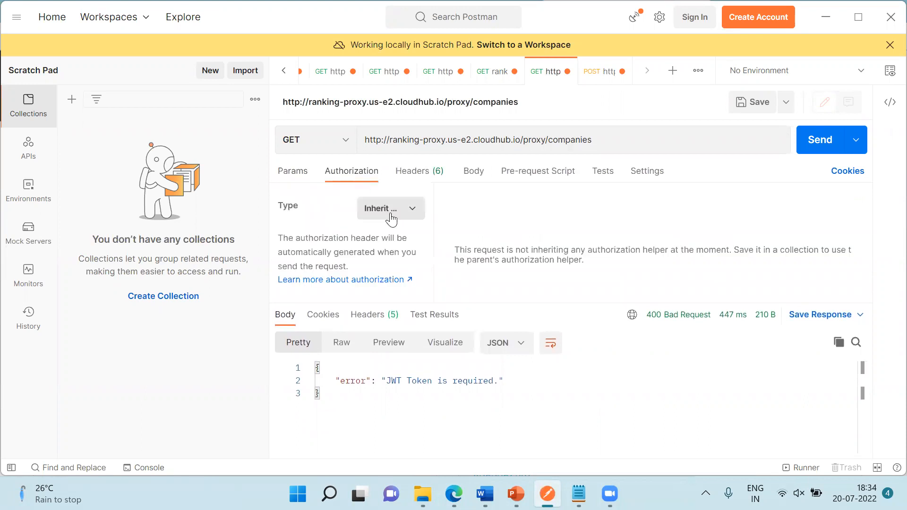
{"action": "left_click", "coordinate": [375, 211]}
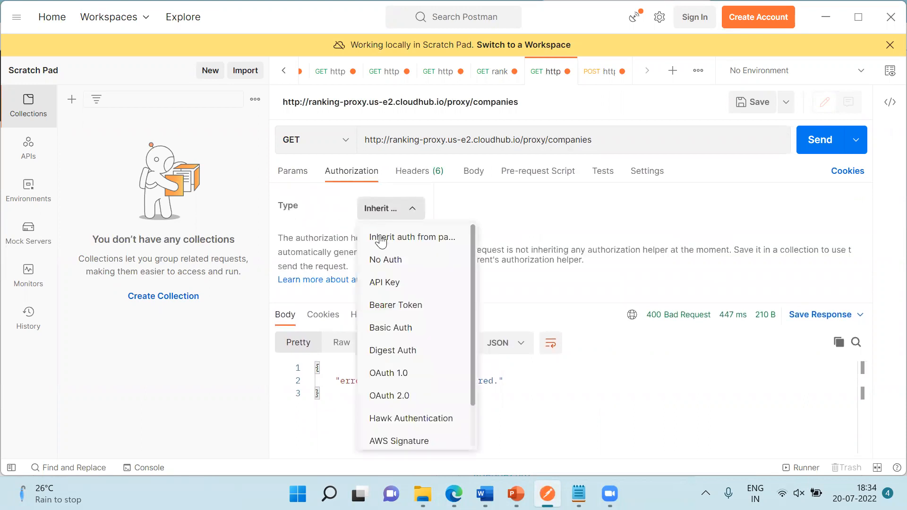
{"action": "left_click", "coordinate": [389, 306]}
{"action": "double_click", "coordinate": [740, 212]}
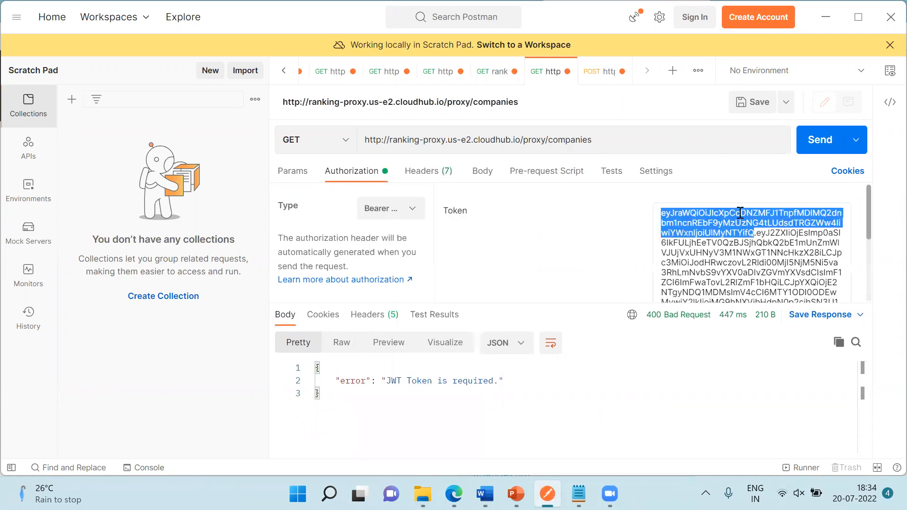
{"action": "key", "text": "ctrl+a"}
{"action": "key", "text": "BackSpace"}
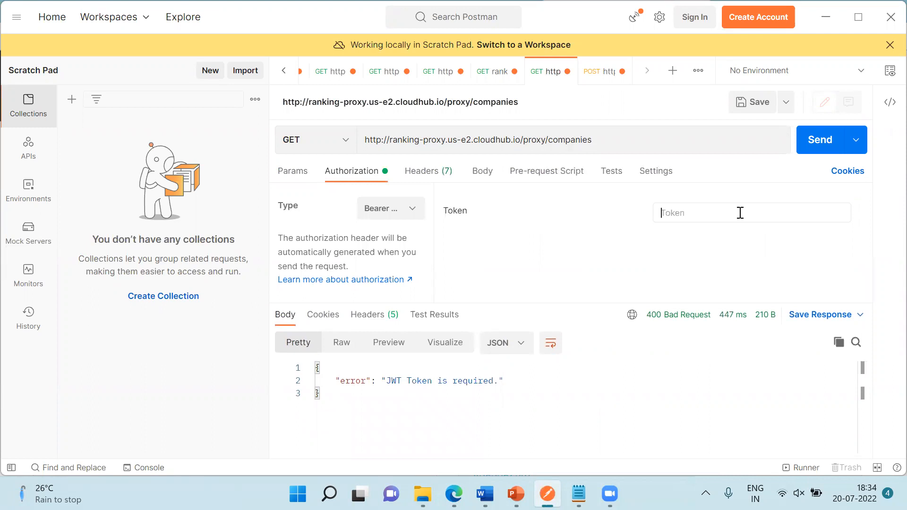
{"action": "key", "text": "ctrl+v"}
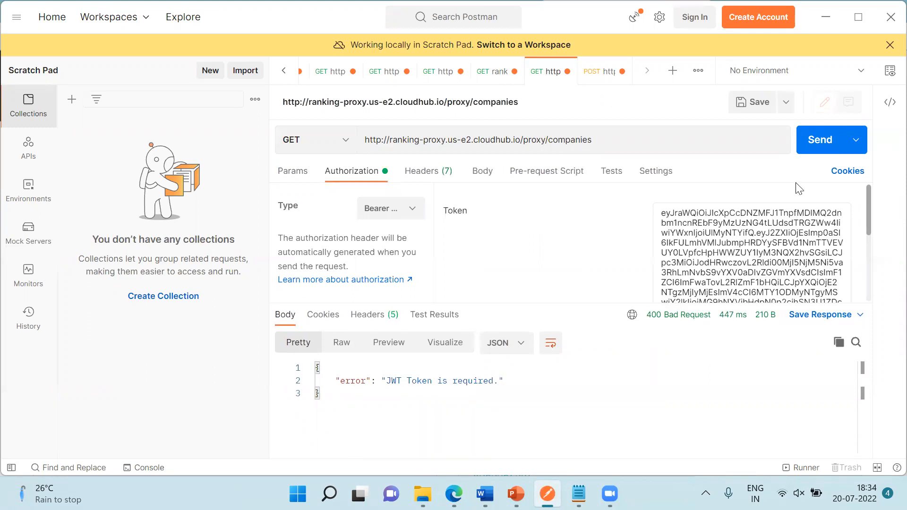
{"action": "left_click", "coordinate": [823, 139]}
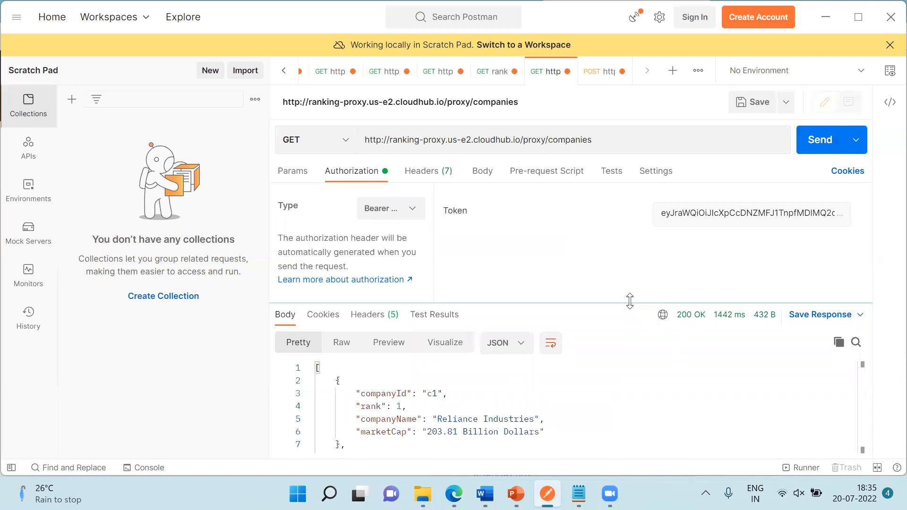
{"action": "left_click_drag", "start_coordinate": [633, 299], "coordinate": [633, 230]}
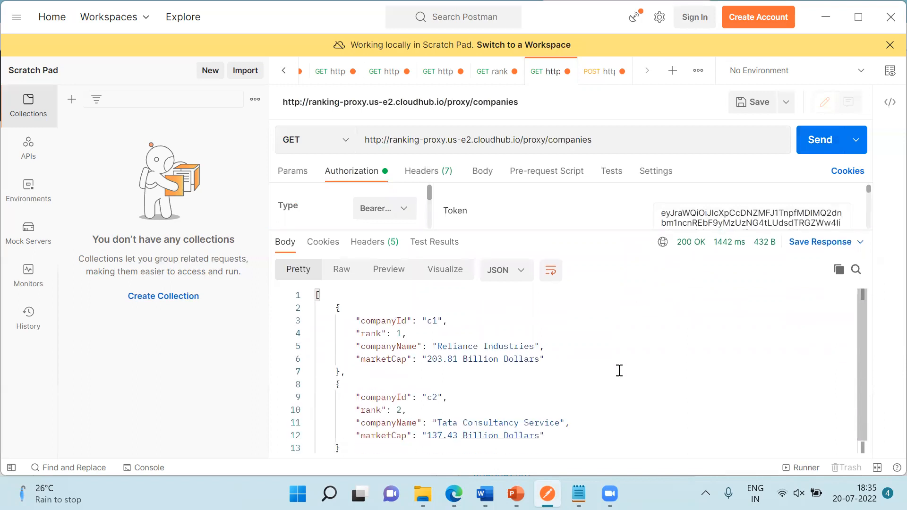